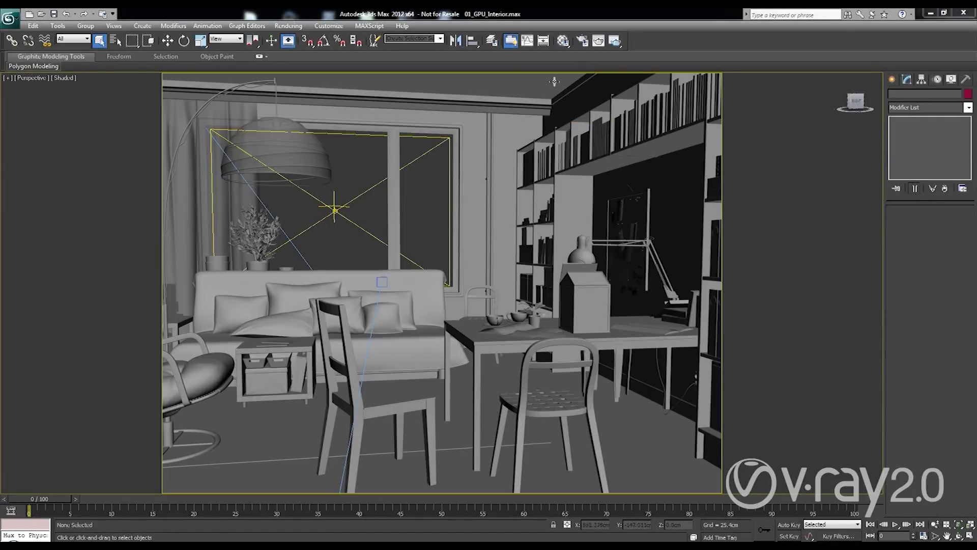
Step: Open the V-Ray RT render settings and launch an ActiveShade preview of the living room
click(584, 45)
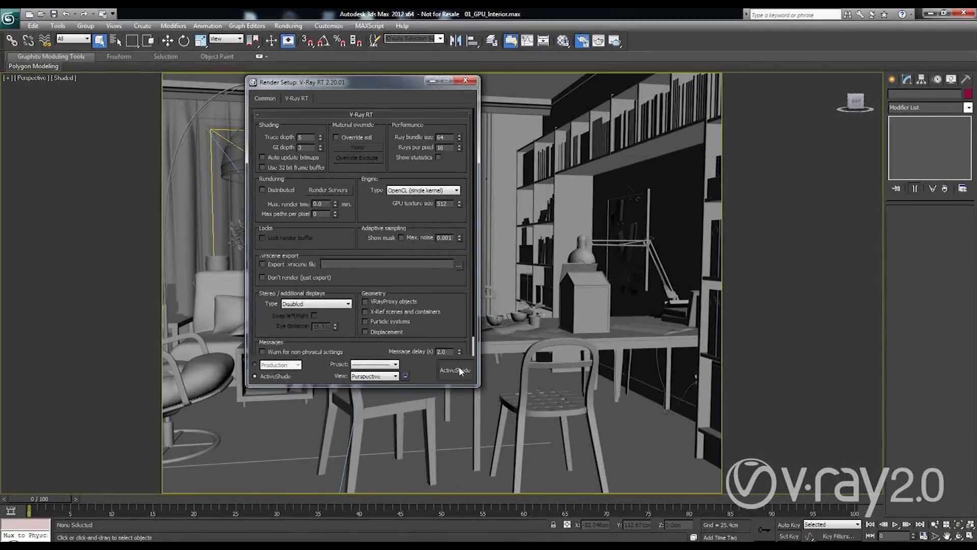
click(490, 393)
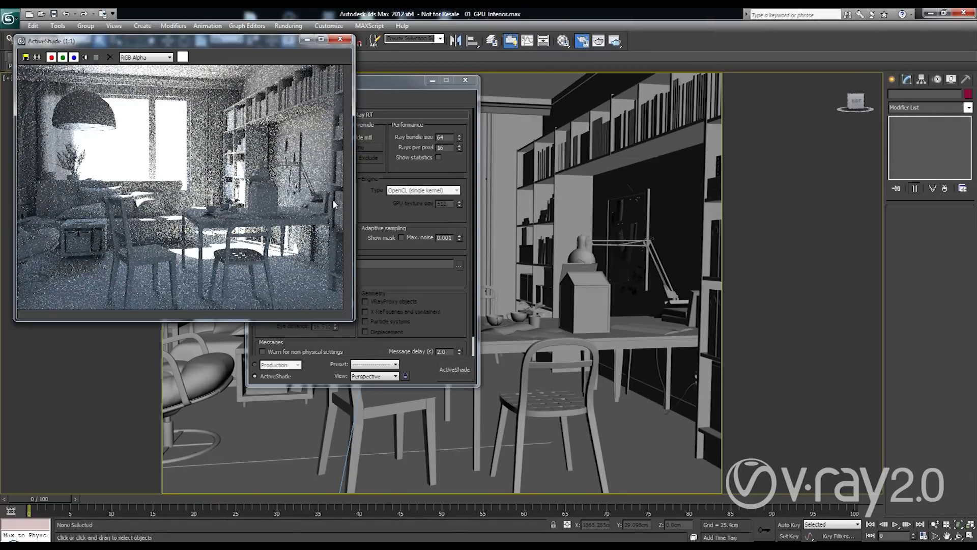
Step: Close Render Setup, move the preview window, and draw a render region over the dining table
click(464, 80)
drag(230, 42, 418, 107)
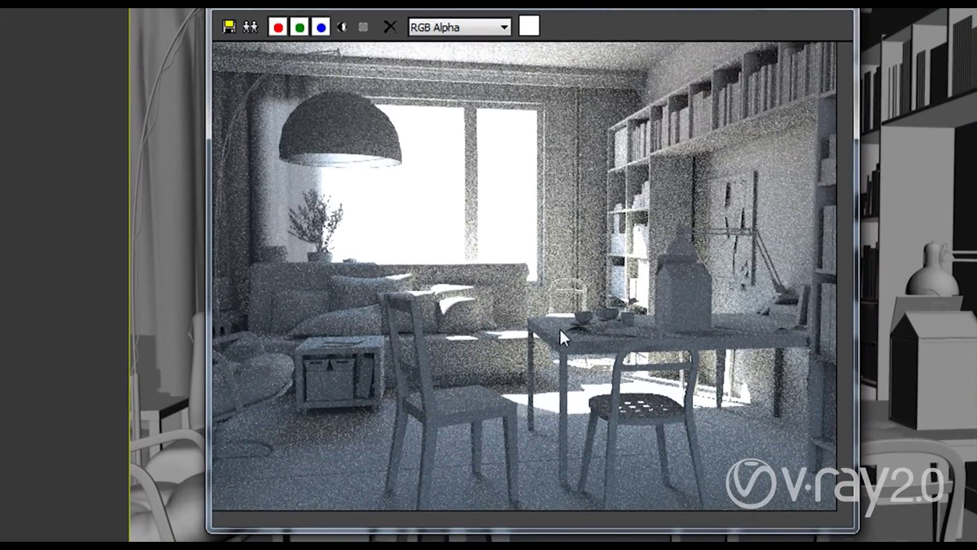
right_click(584, 293)
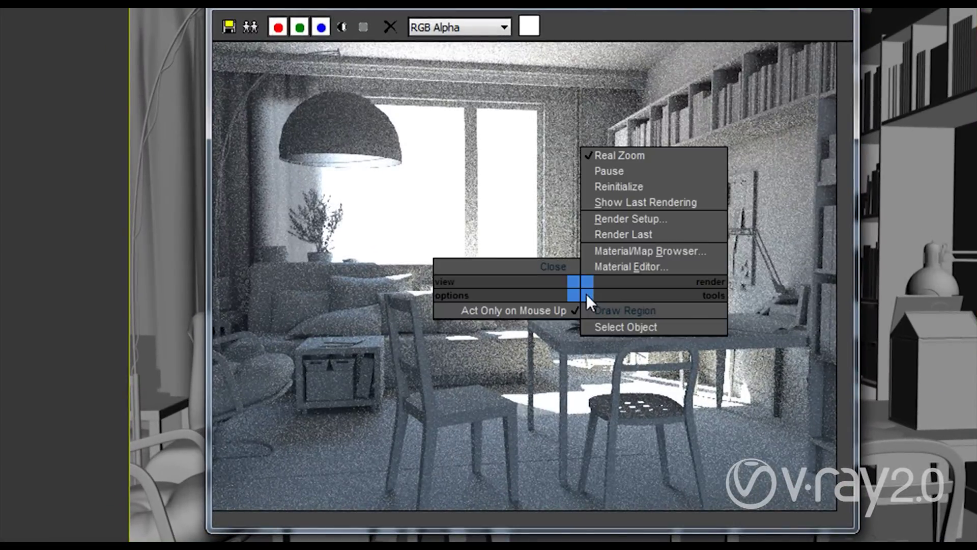
click(625, 309)
mouse_move(521, 252)
mouse_down()
mouse_move(606, 359)
mouse_move(777, 509)
mouse_up()
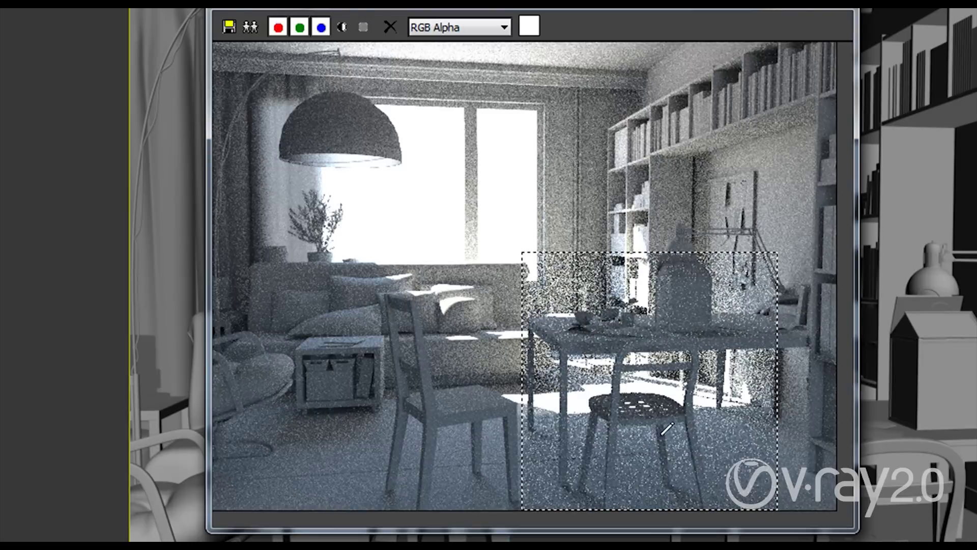
Step: Redraw the render region over the chair, then the table and lamp, finally the table and cups
drag(568, 321, 749, 522)
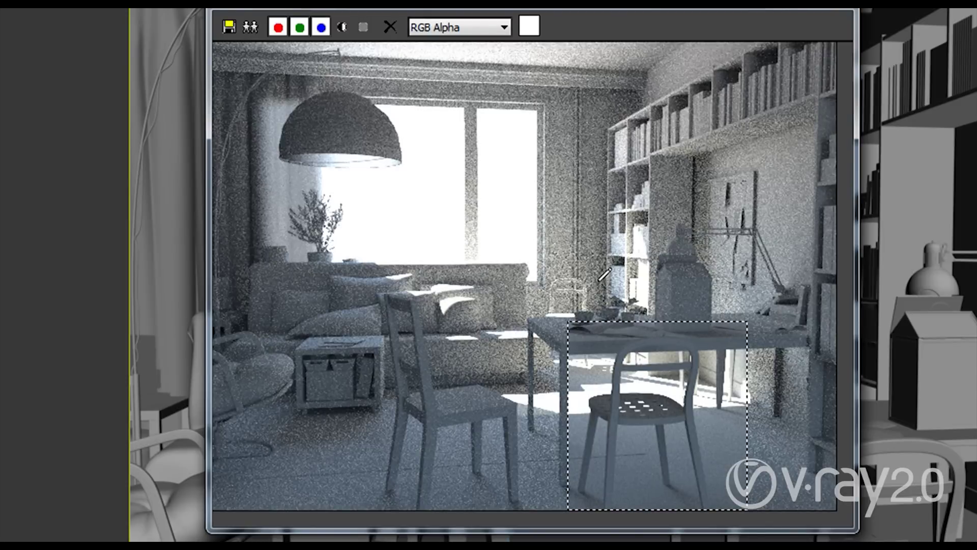
drag(526, 217, 749, 395)
key(shift+q)
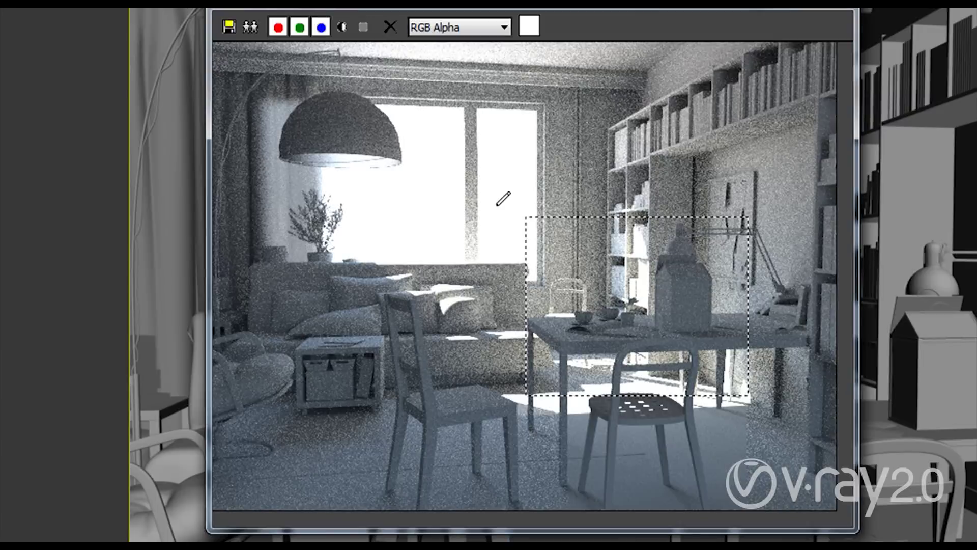
drag(496, 205, 730, 391)
key(shift+q)
Step: Real Zoom onto the cups region, shift the preview window left, then clear the render region
right_click(601, 311)
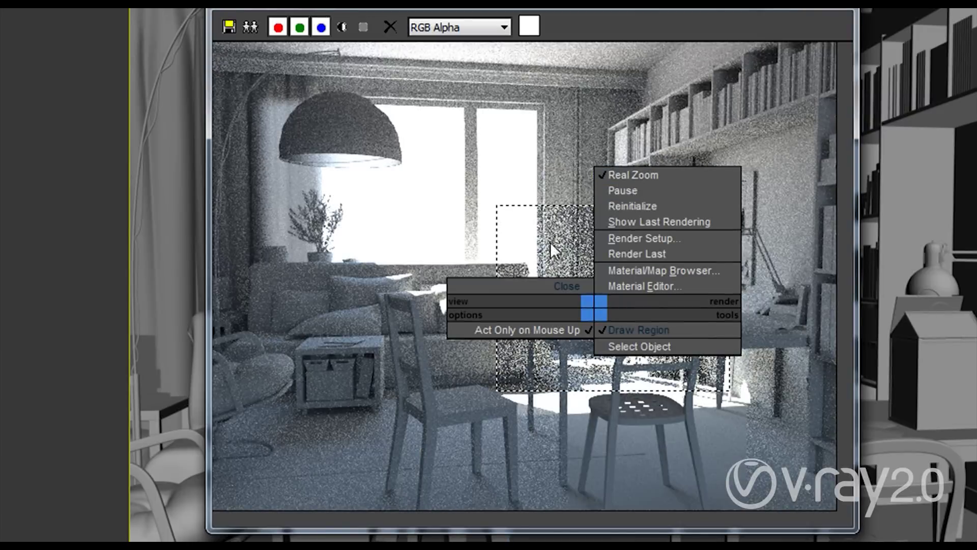
key(shift+q)
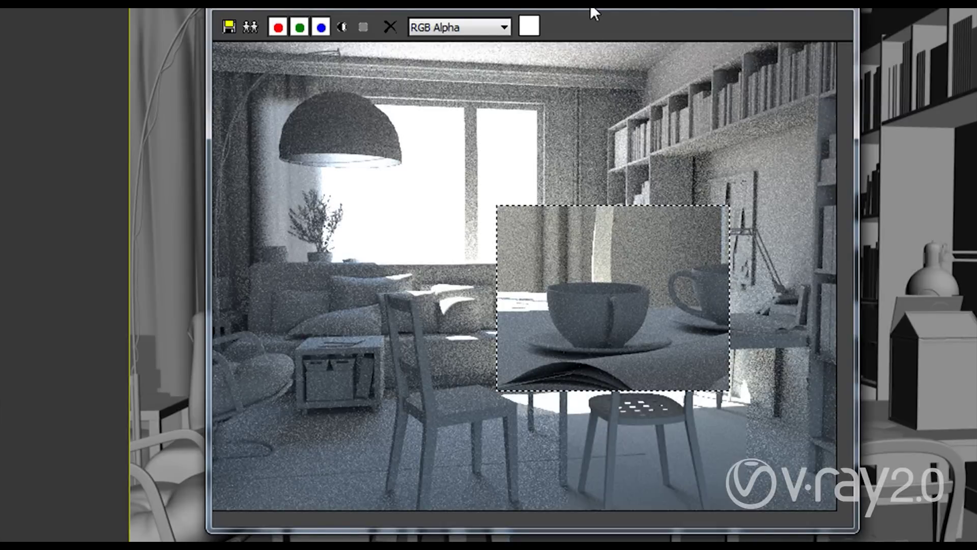
drag(600, 6, 438, 7)
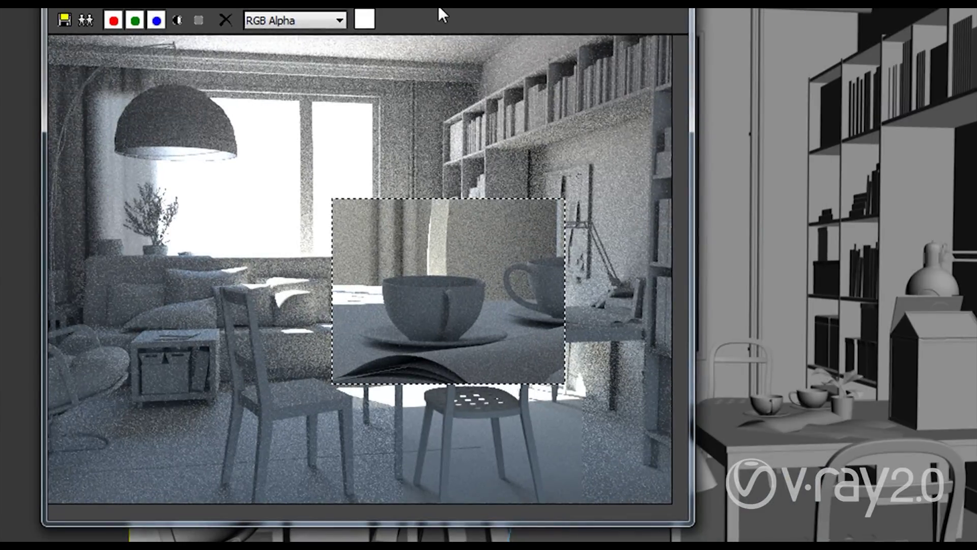
drag(438, 6, 211, 2)
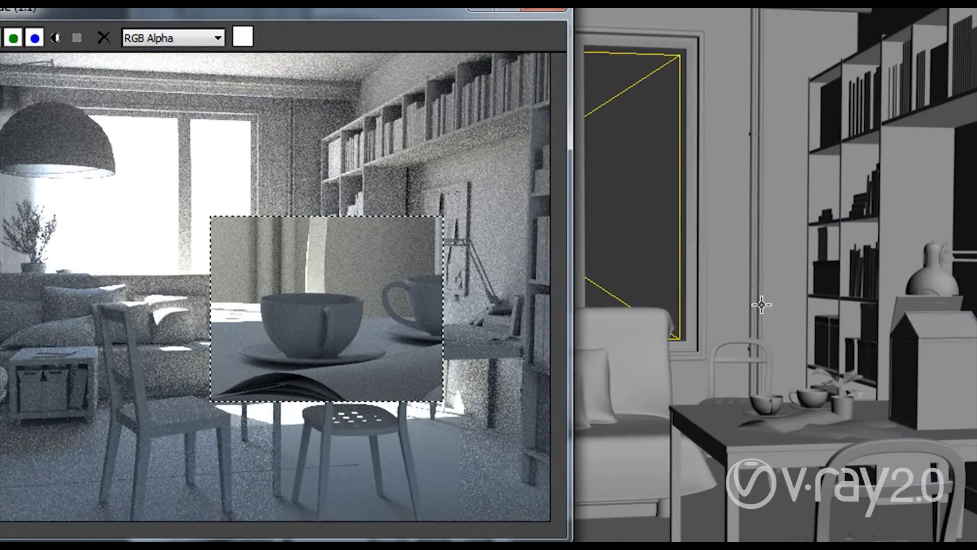
click(305, 194)
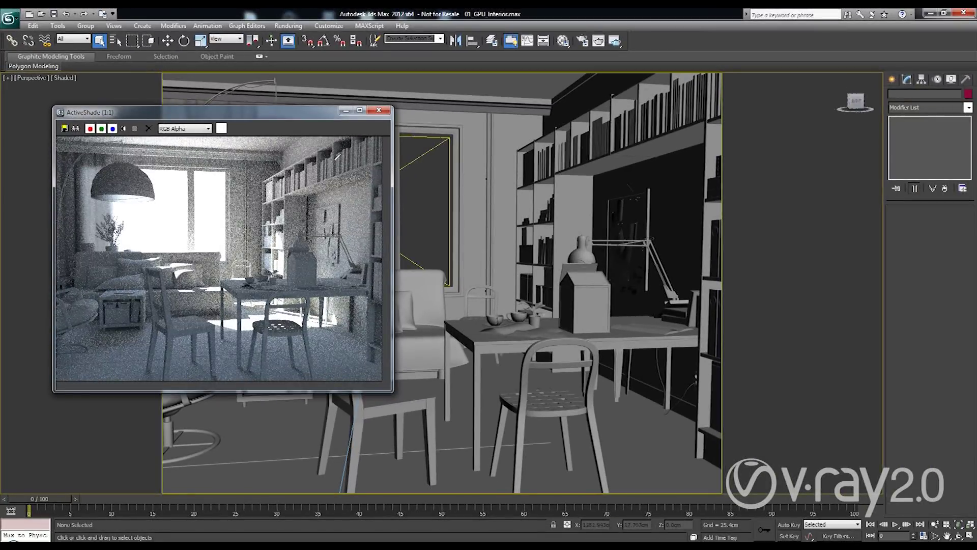
Step: Close ActiveShade and open 02_GPU_Automotive.max without saving, accepting the Gamma/LUT and Units prompts
click(379, 110)
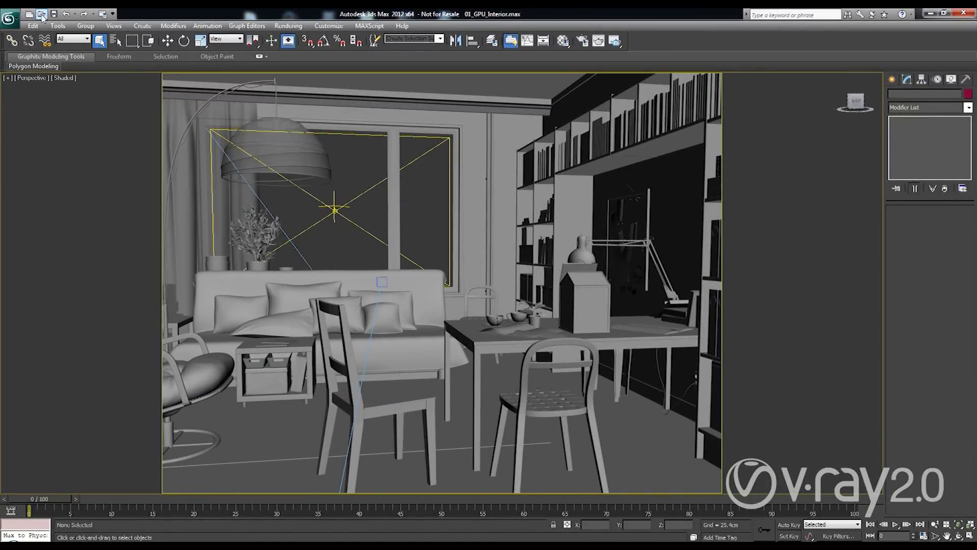
click(41, 14)
click(501, 320)
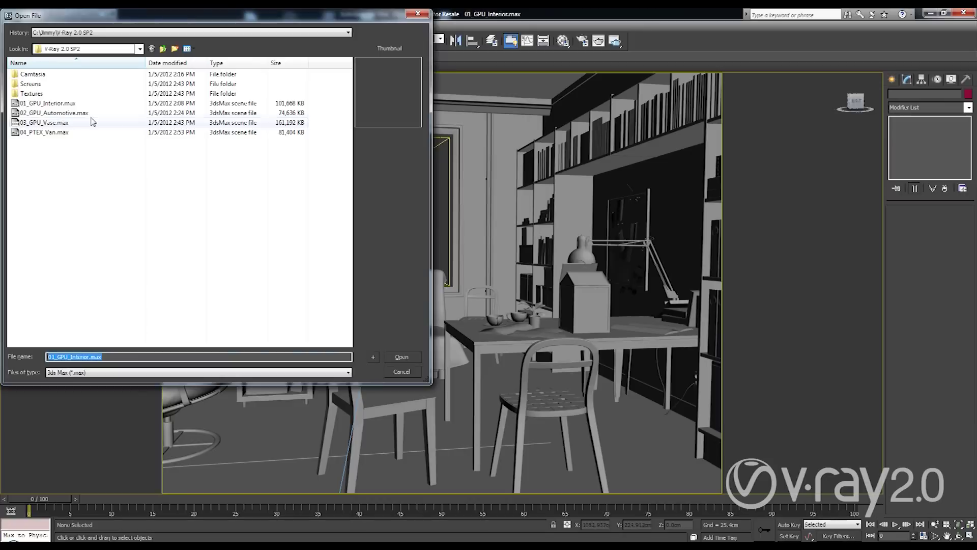
click(57, 113)
click(395, 350)
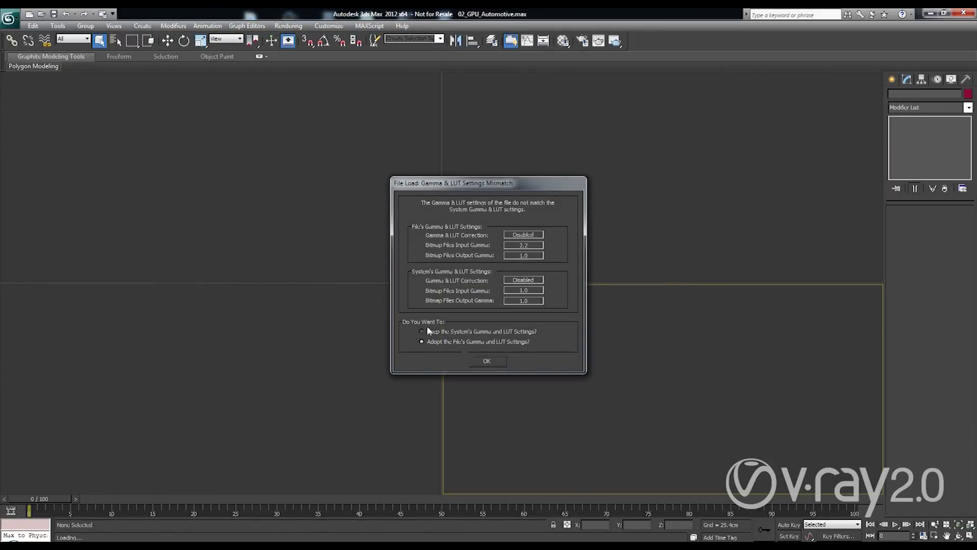
click(487, 359)
click(489, 325)
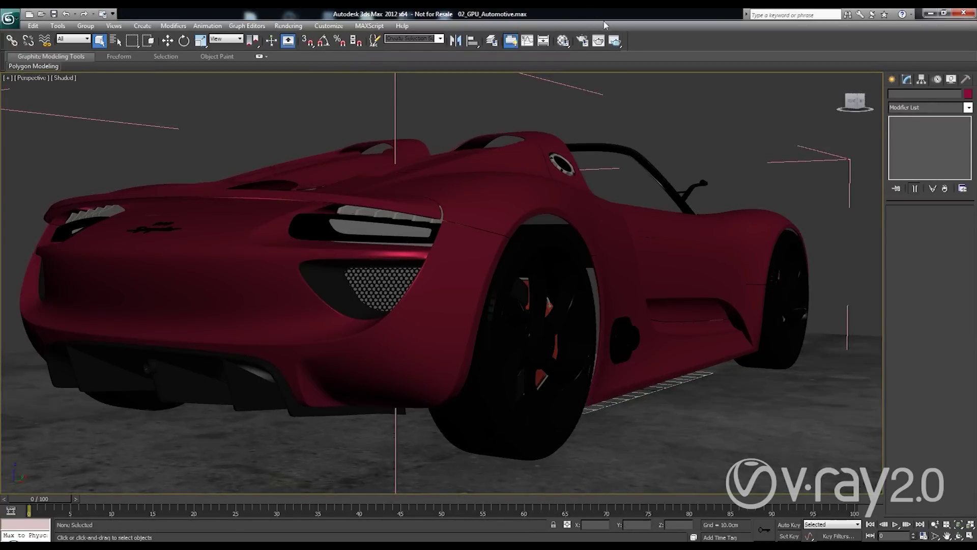
Step: Start an ActiveShade render of the sports car, move its window up, and select the car body
click(614, 41)
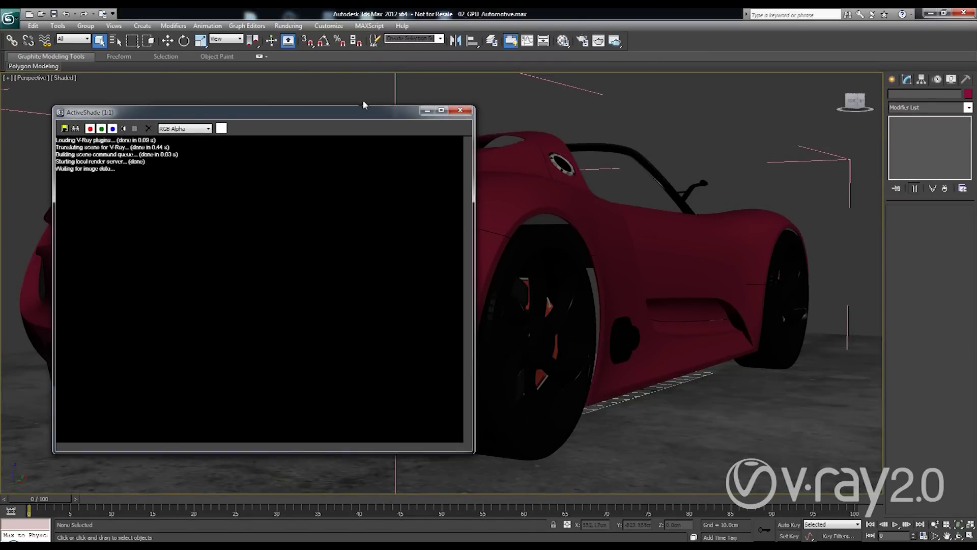
drag(346, 112, 330, 69)
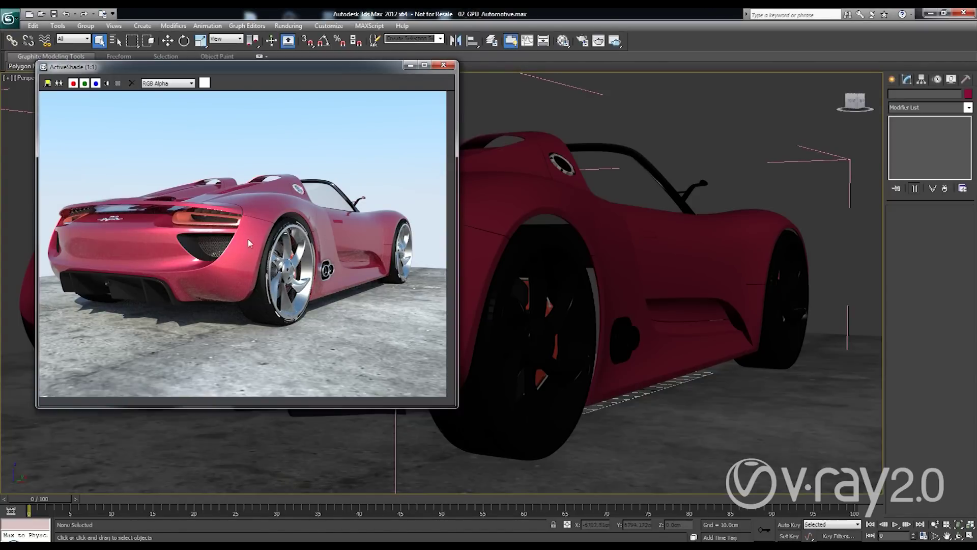
click(499, 194)
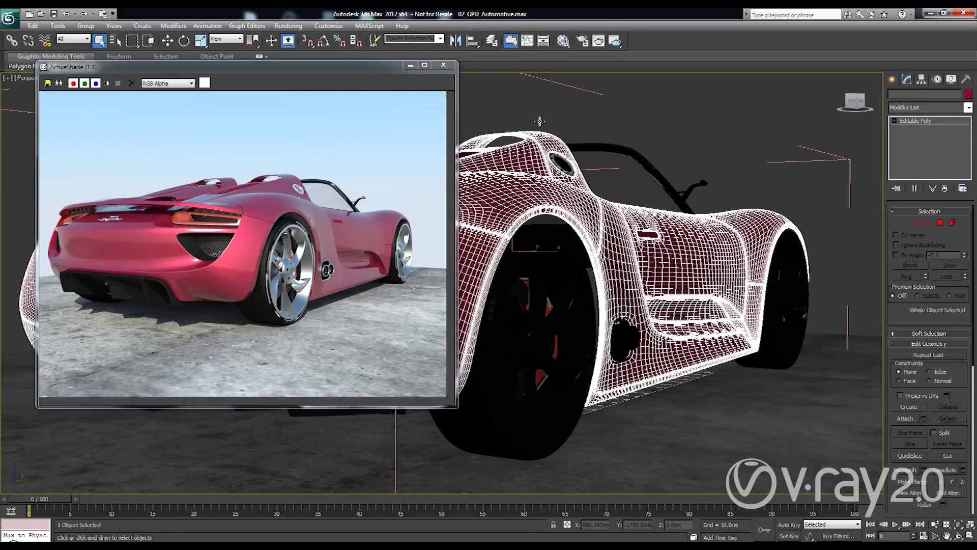
Step: Open the Slate Material Editor, show CARPAINT's parameters, reposition its node, and restart the preview
click(563, 41)
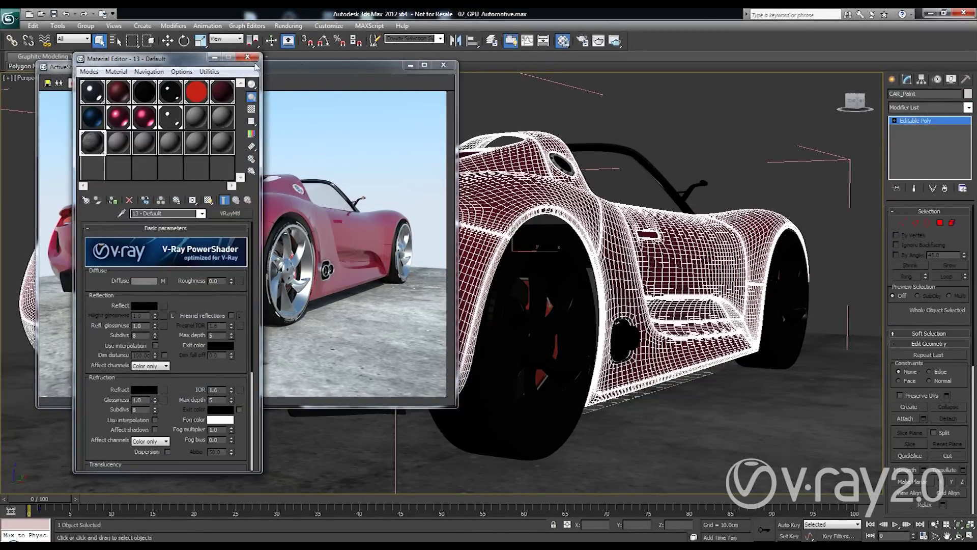
drag(564, 45, 564, 72)
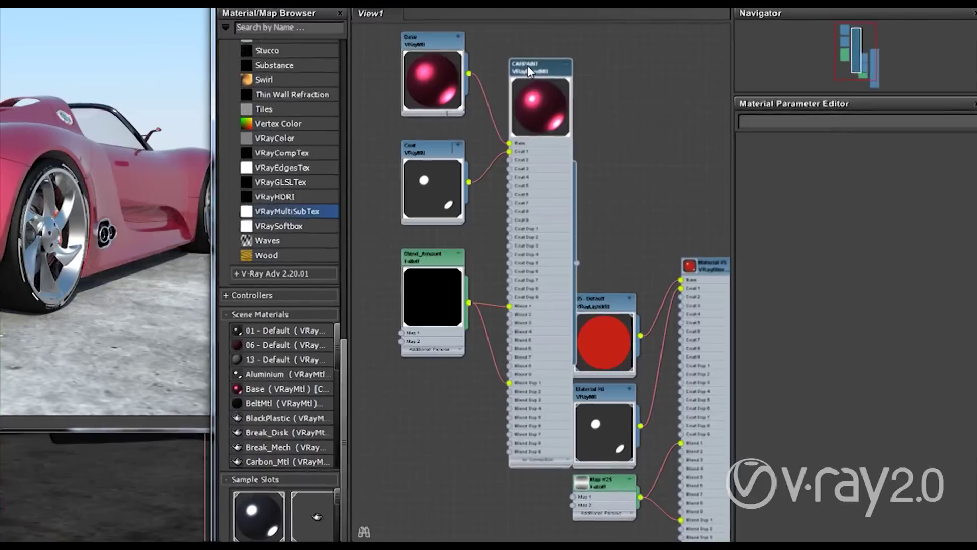
double_click(577, 125)
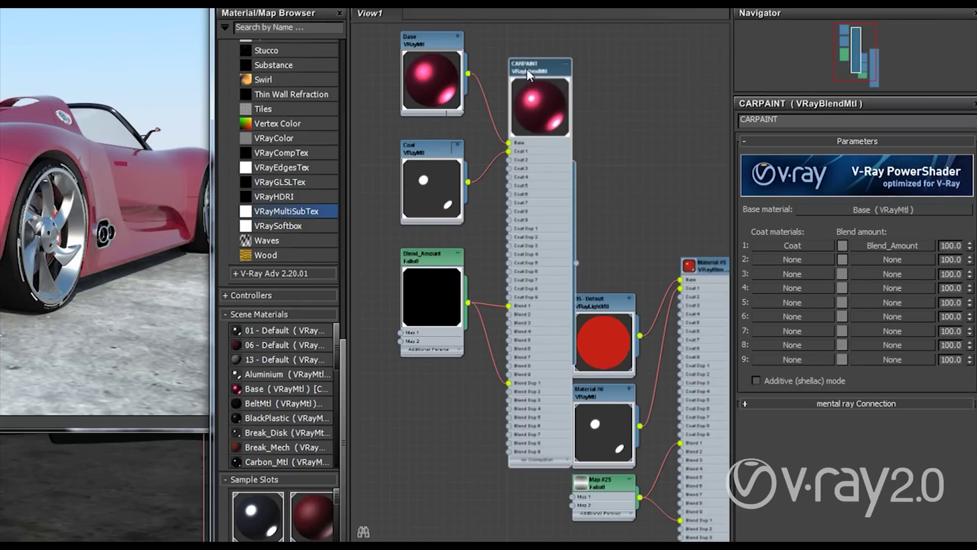
drag(527, 68, 529, 32)
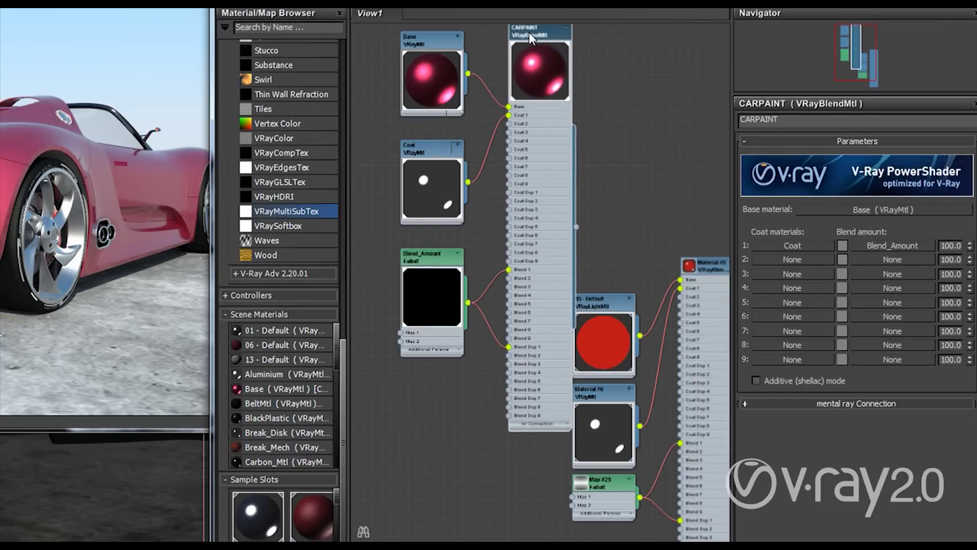
scroll(529, 62, up, 6)
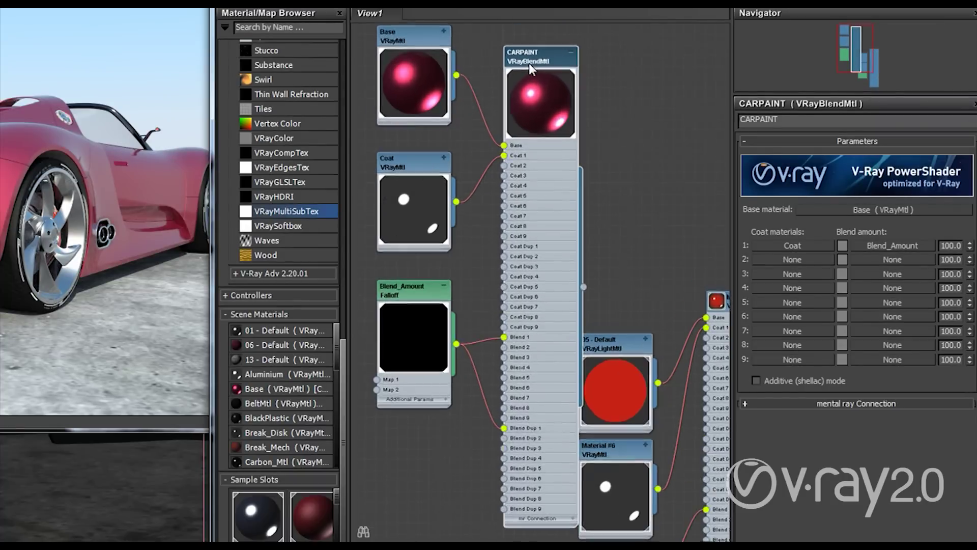
drag(529, 65, 526, 73)
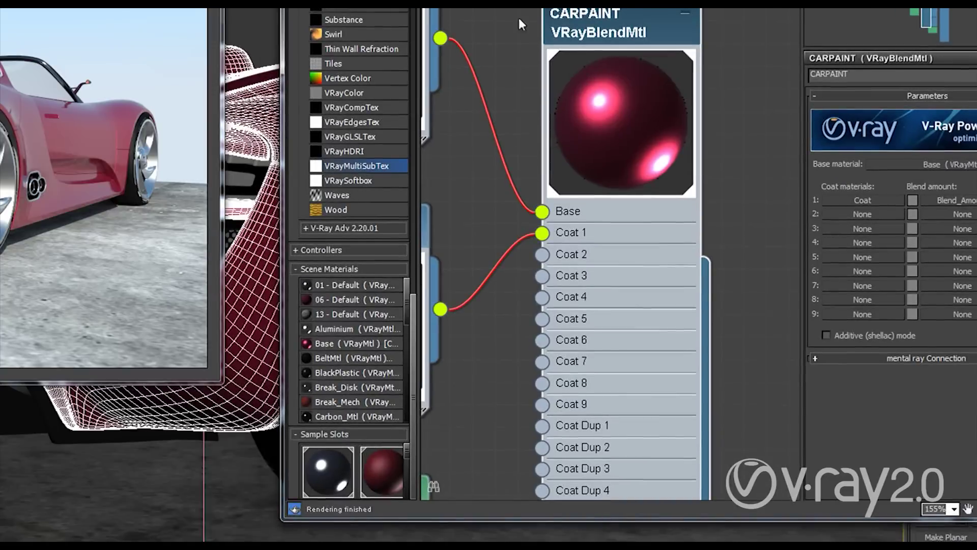
mouse_move(520, 23)
middle_down()
mouse_move(469, 28)
mouse_move(532, 19)
middle_up()
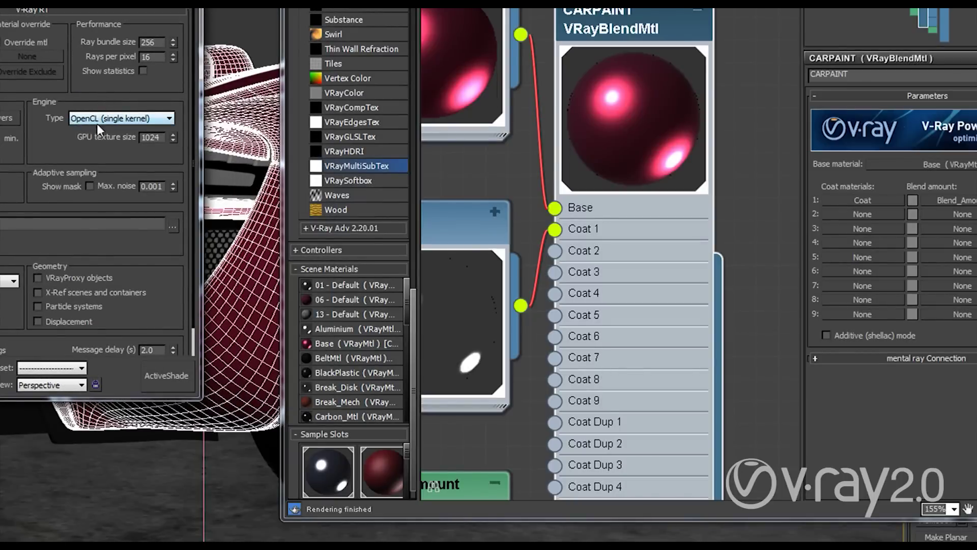
click(169, 385)
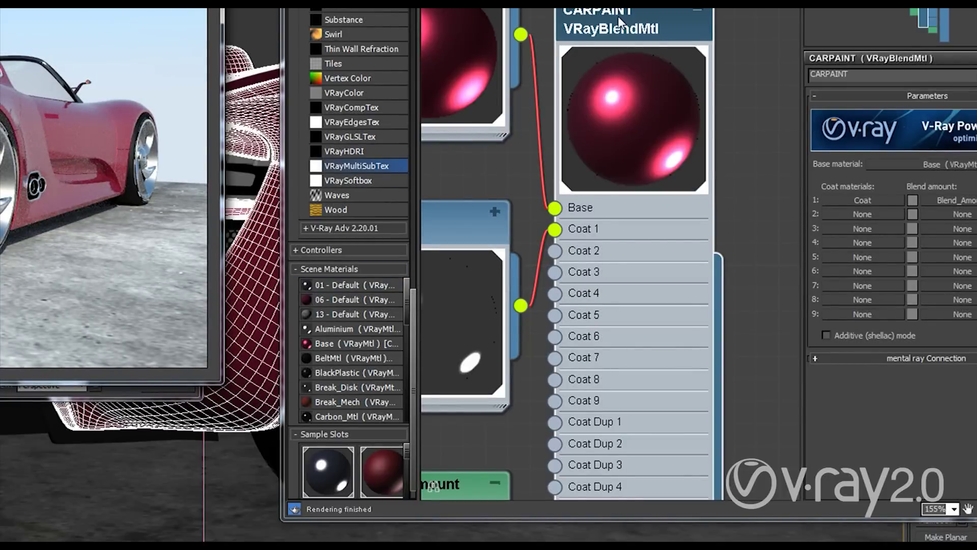
Step: Rearrange the CARPAINT, Blend_Amount Falloff and Base nodes so each sits beside its input
drag(619, 23, 687, 25)
middle_drag(530, 206, 606, 191)
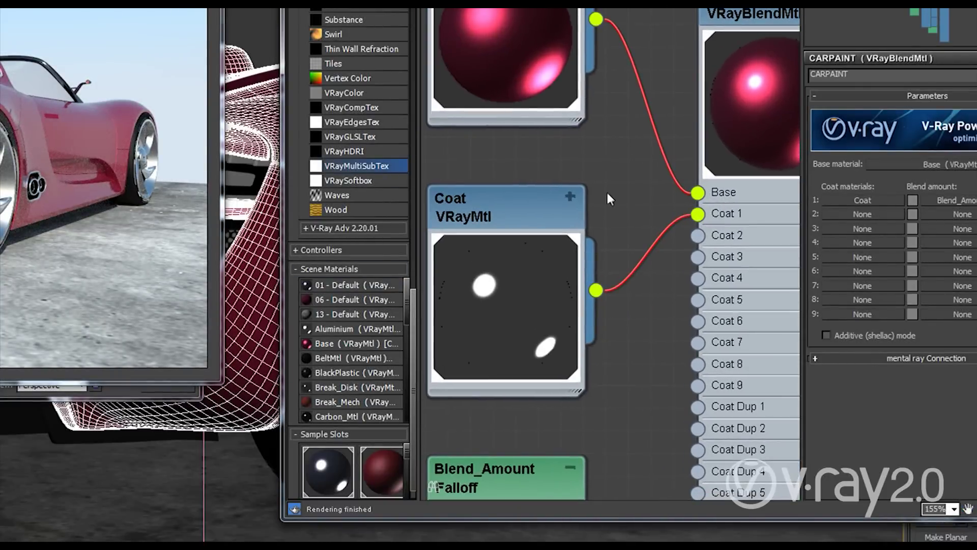
scroll(606, 190, down, 1)
middle_drag(602, 410, 601, 231)
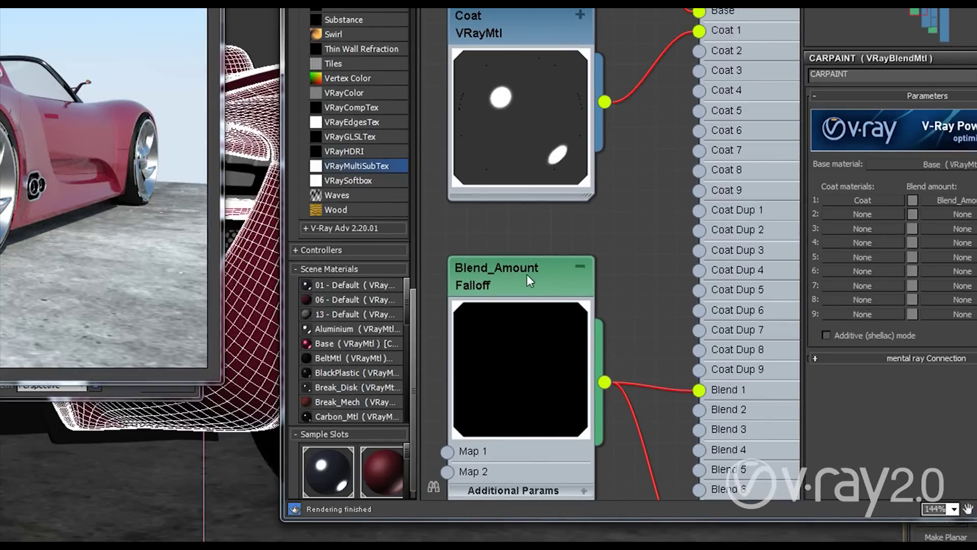
drag(527, 274, 508, 261)
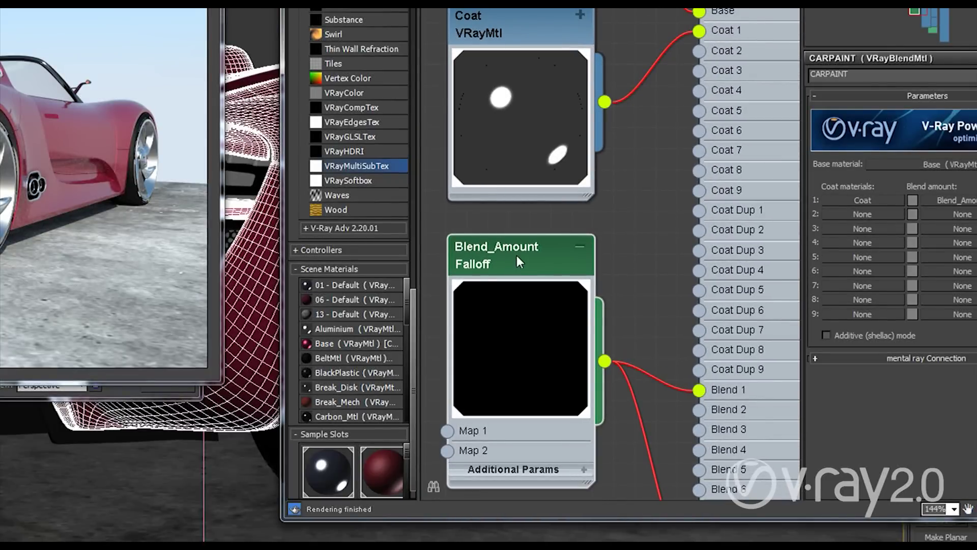
middle_drag(648, 271, 646, 167)
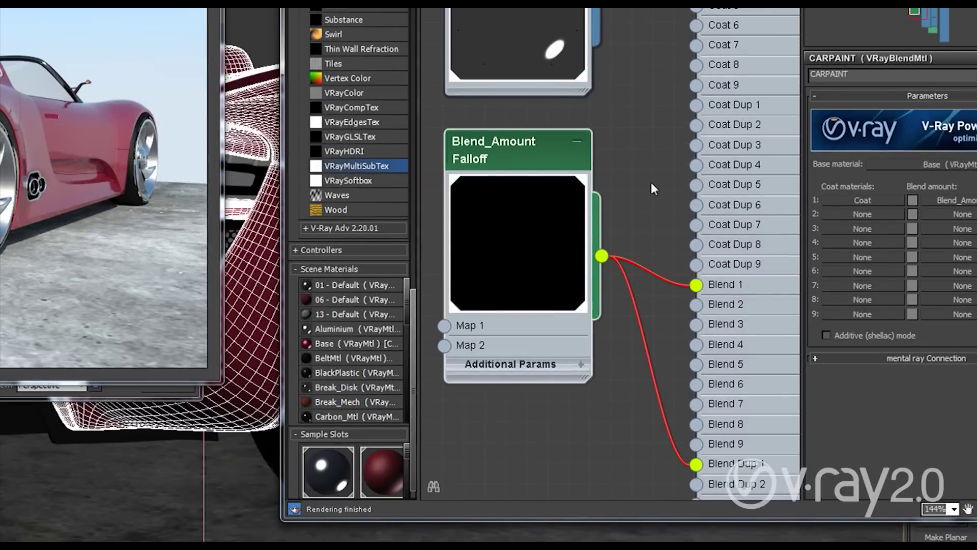
middle_drag(627, 110, 609, 290)
drag(475, 52, 512, 59)
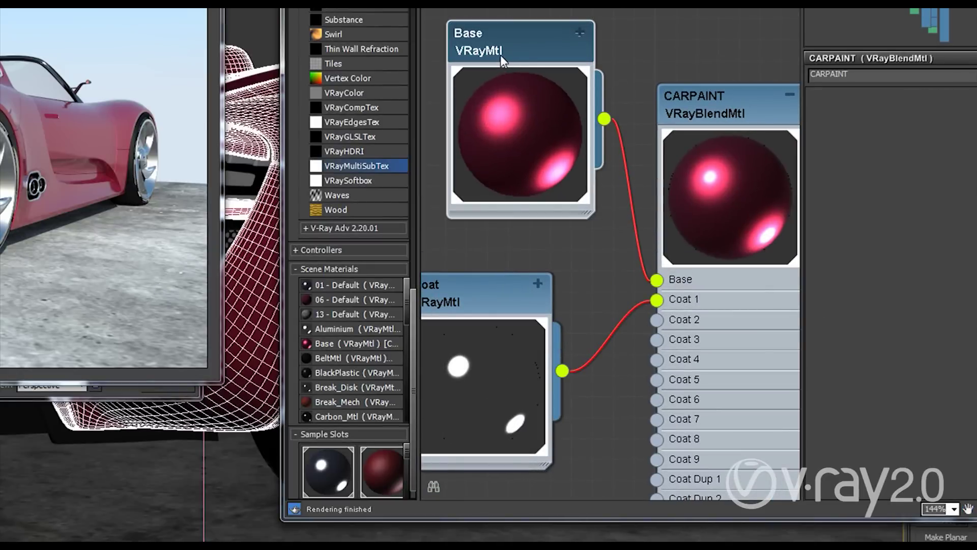
double_click(499, 55)
Step: Change the Base material's diffuse colour to a light purple in the Color Selector
click(896, 207)
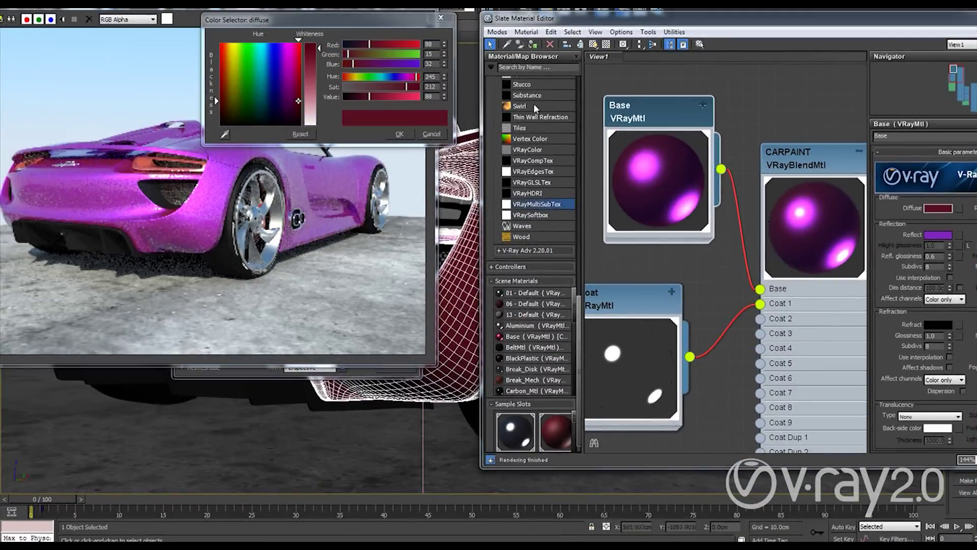
click(275, 60)
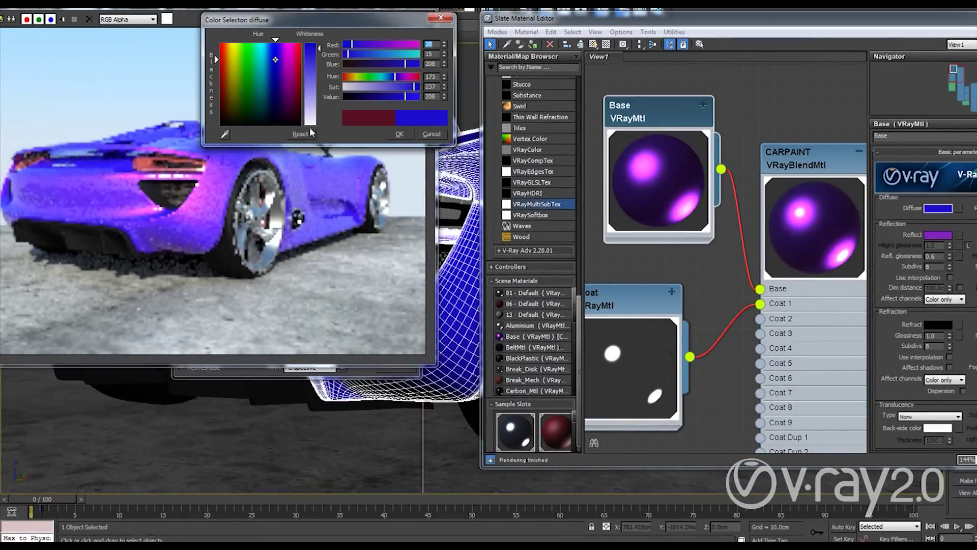
click(279, 56)
drag(313, 48, 313, 66)
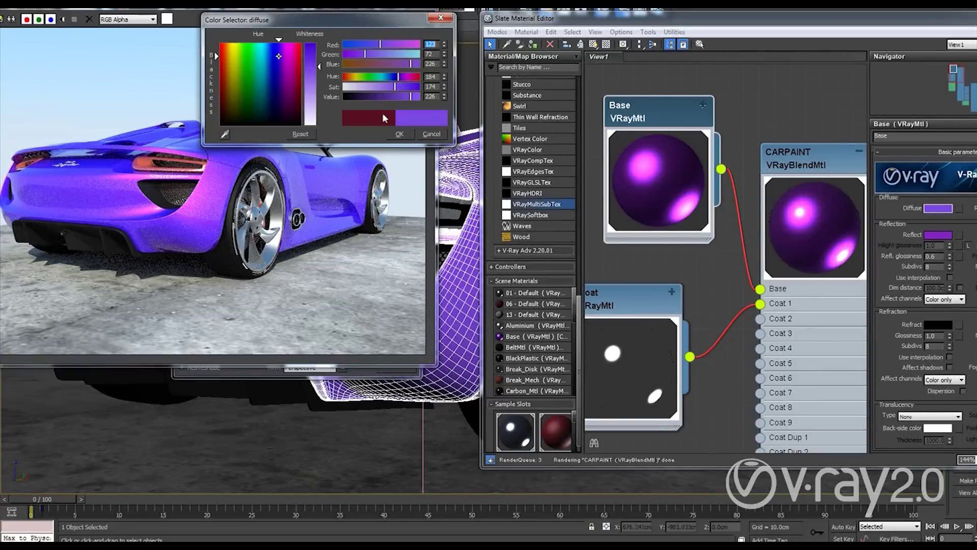
click(399, 133)
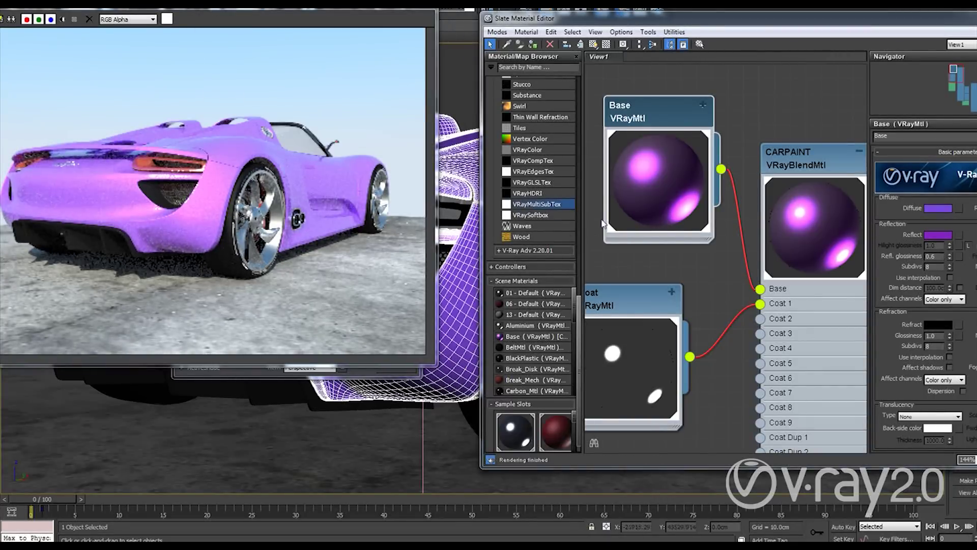
Step: Move the Coat and Blend_Amount Falloff nodes up next to CARPAINT's inputs
middle_drag(706, 388, 716, 300)
drag(626, 224, 676, 177)
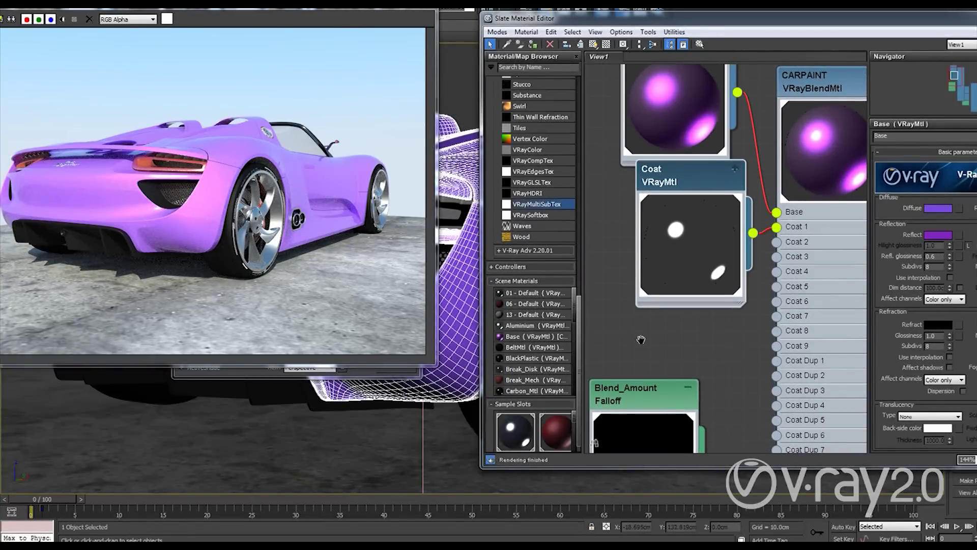
middle_drag(641, 339, 661, 287)
drag(657, 345, 663, 297)
Step: Show the Blend_Amount Falloff parameters and tidy the Coat, CARPAINT, Base and Falloff nodes
double_click(658, 293)
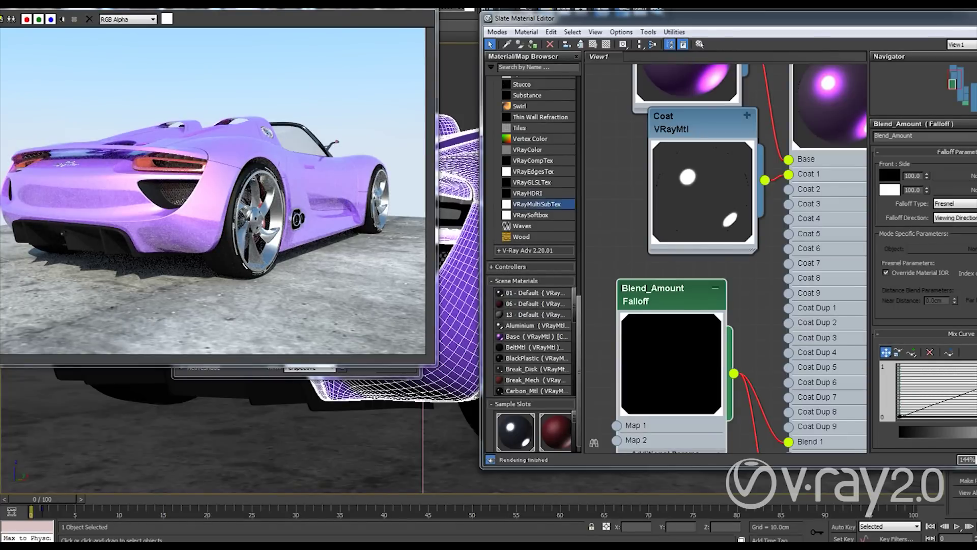
scroll(759, 276, down, 4)
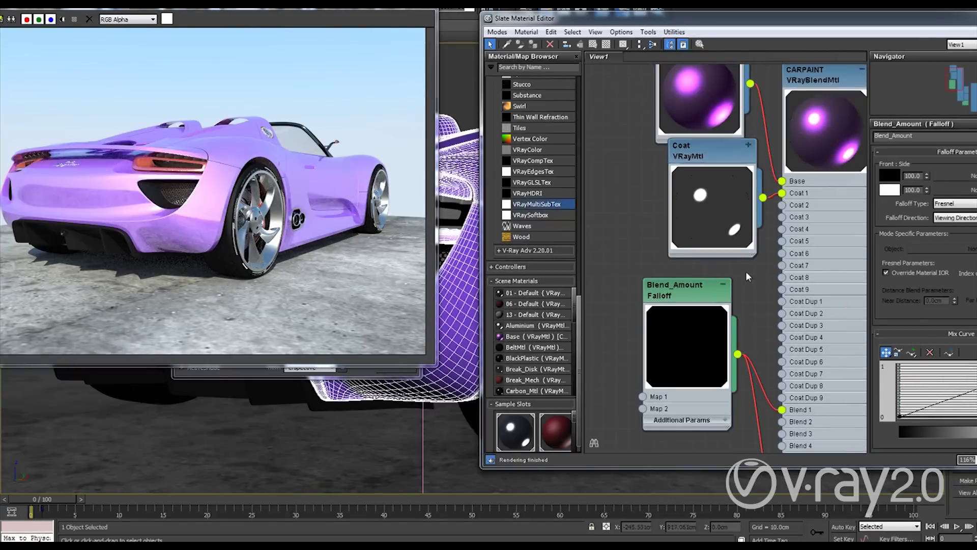
drag(720, 178, 659, 177)
drag(795, 118, 807, 77)
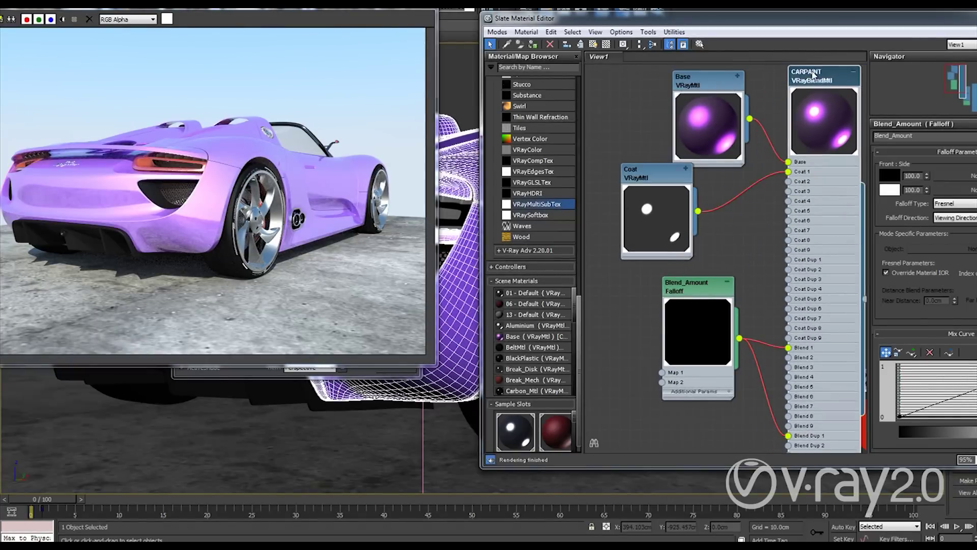
drag(711, 77, 690, 68)
click(703, 289)
drag(703, 289, 641, 288)
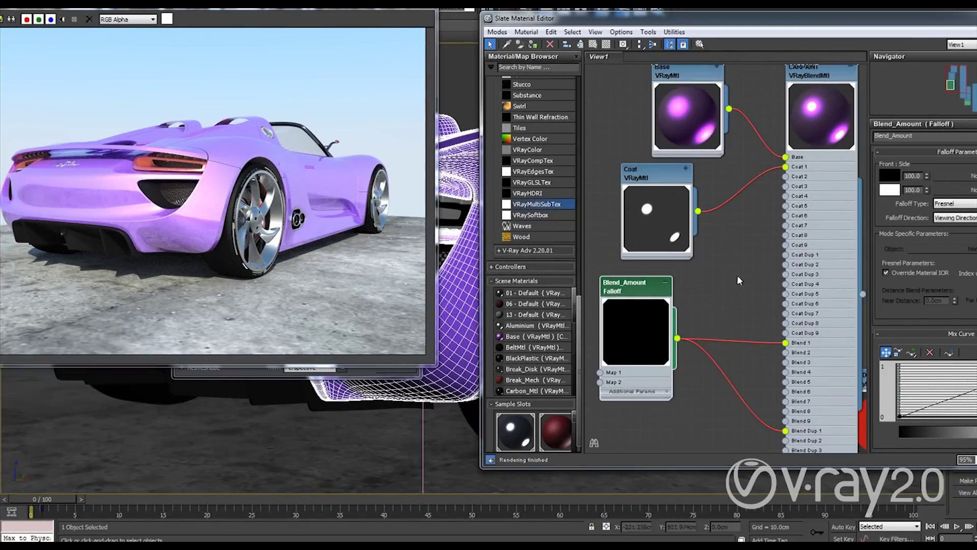
Step: Move the editor aside and bring the Material #5 and 05 - Default light nodes into view
drag(907, 24, 617, 0)
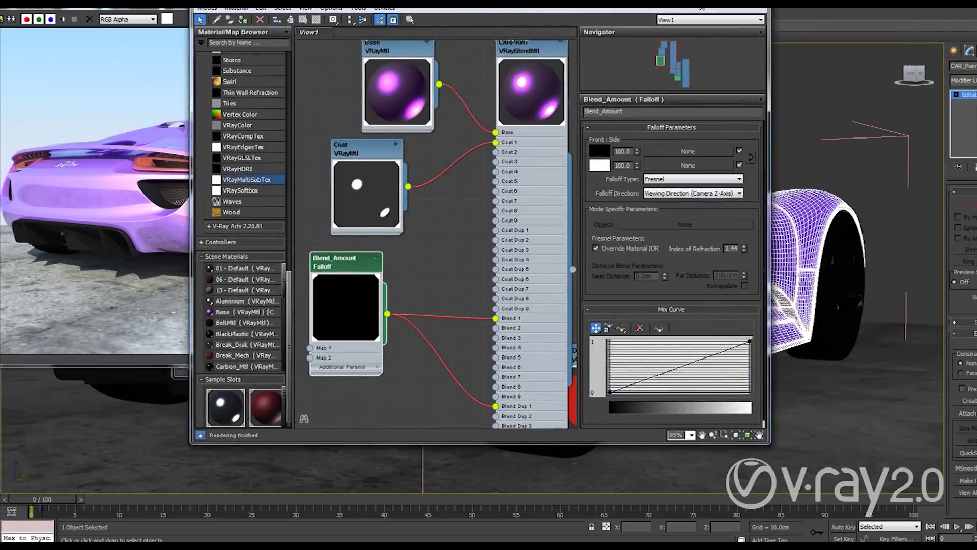
scroll(475, 204, down, 5)
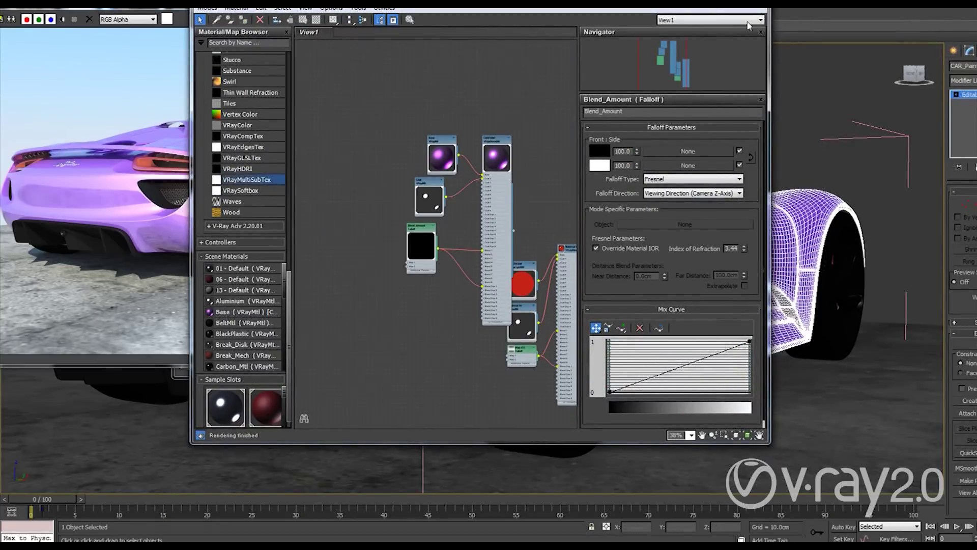
middle_drag(549, 204, 469, 179)
scroll(516, 206, up, 6)
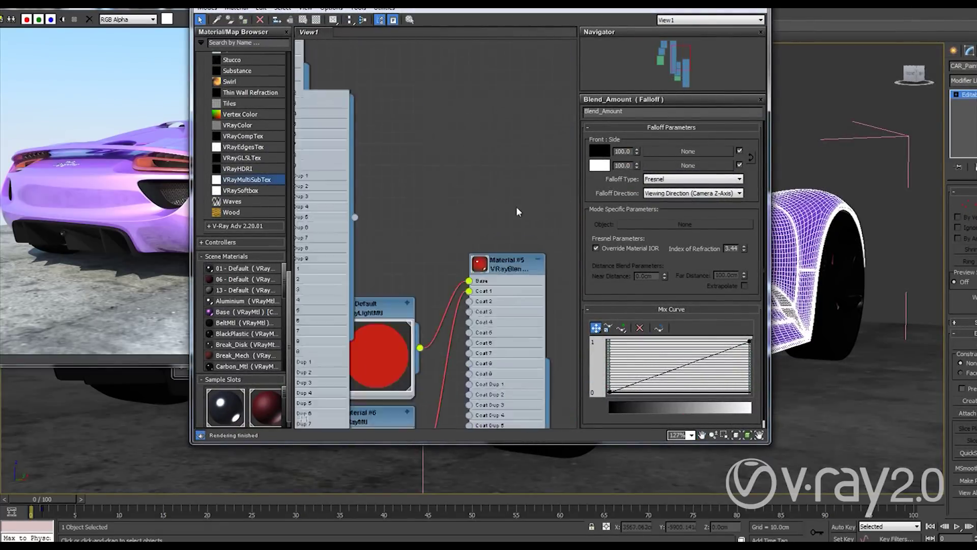
drag(442, 9, 610, 24)
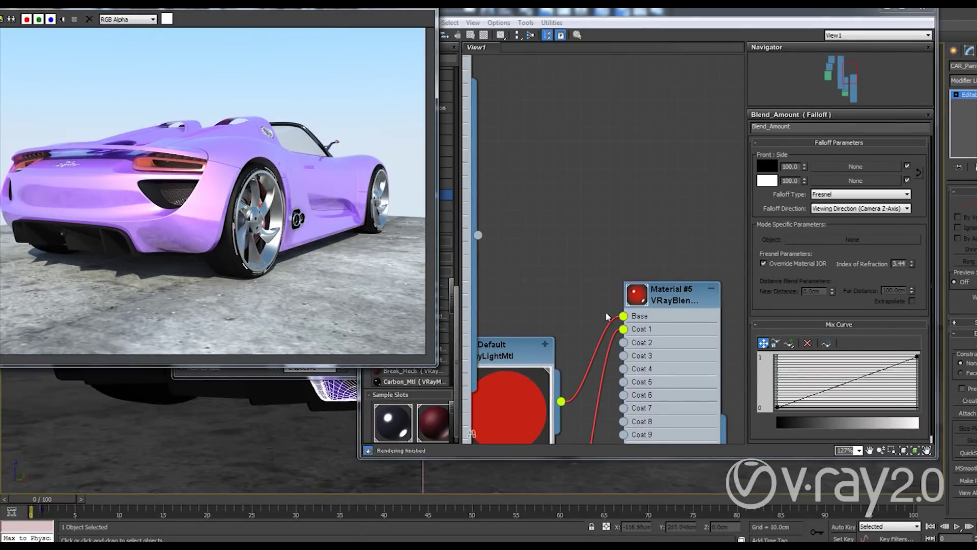
drag(682, 304, 696, 276)
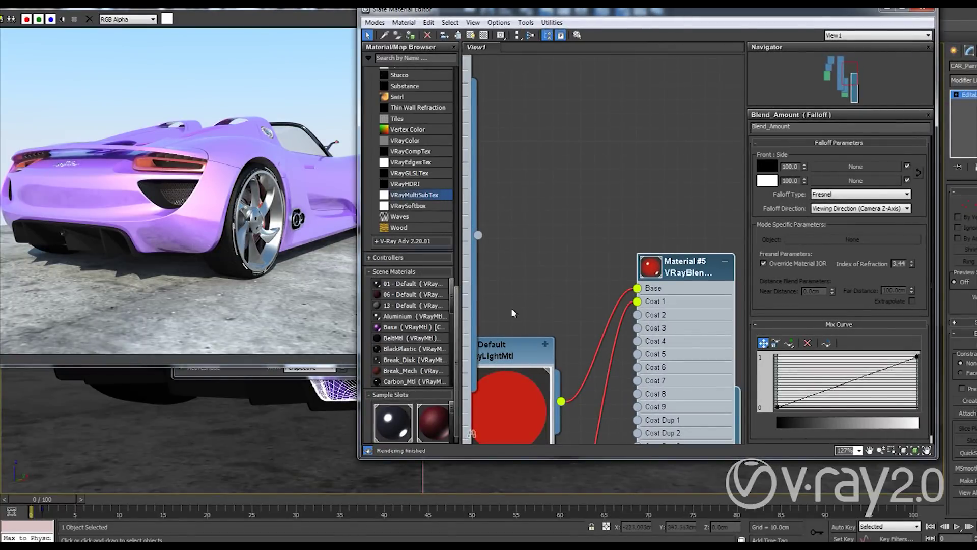
drag(509, 349, 537, 252)
Step: Inspect Material #5 and the 05 - Default VRayLightMtl, then close the material editor
click(687, 274)
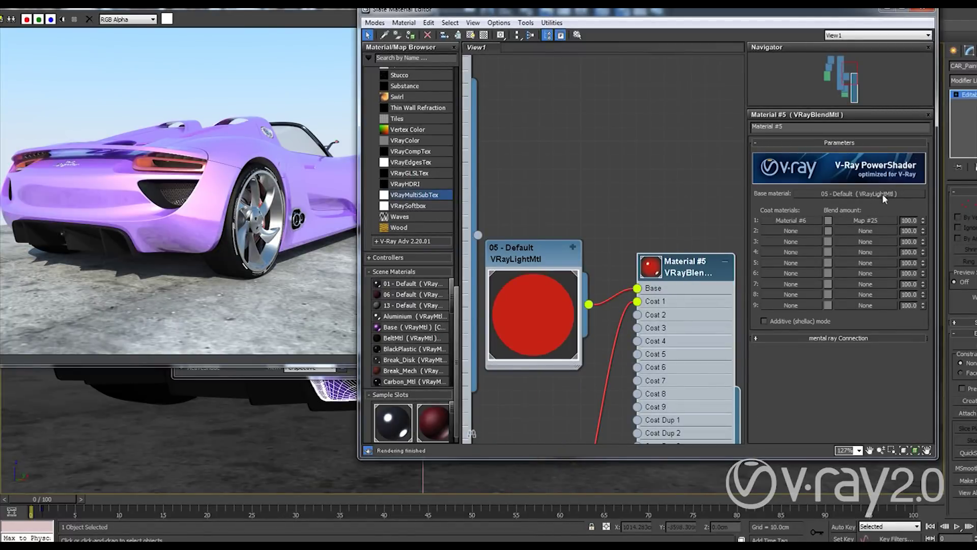
click(536, 252)
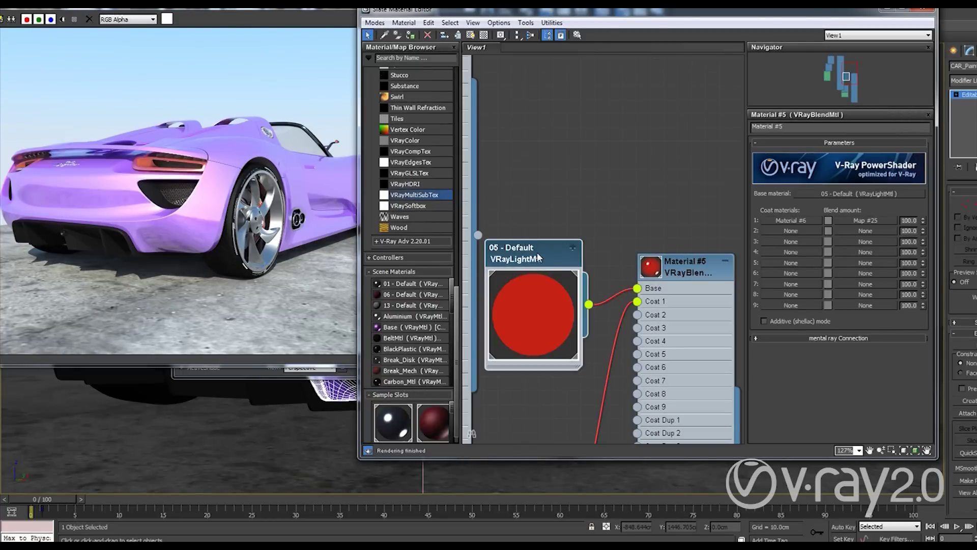
middle_drag(563, 192, 612, 154)
click(266, 196)
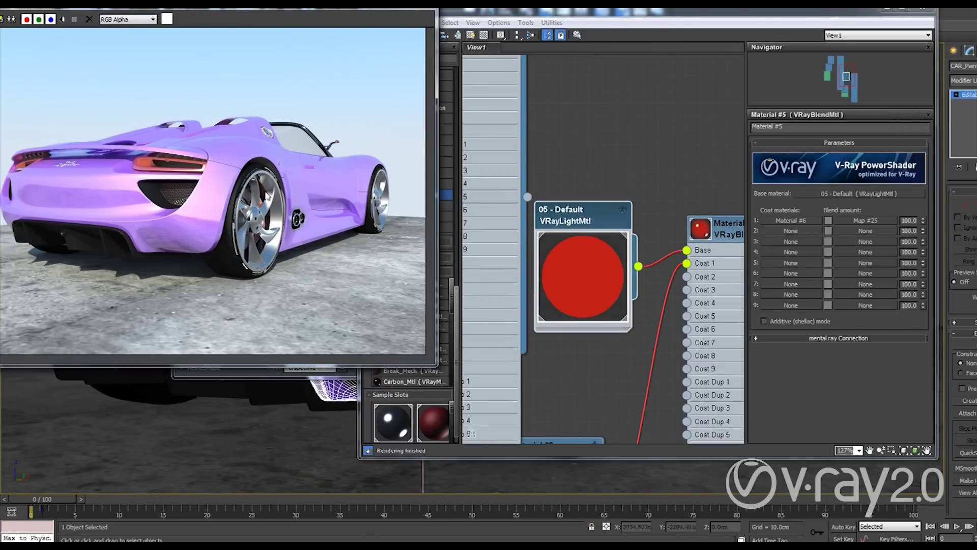
click(922, 11)
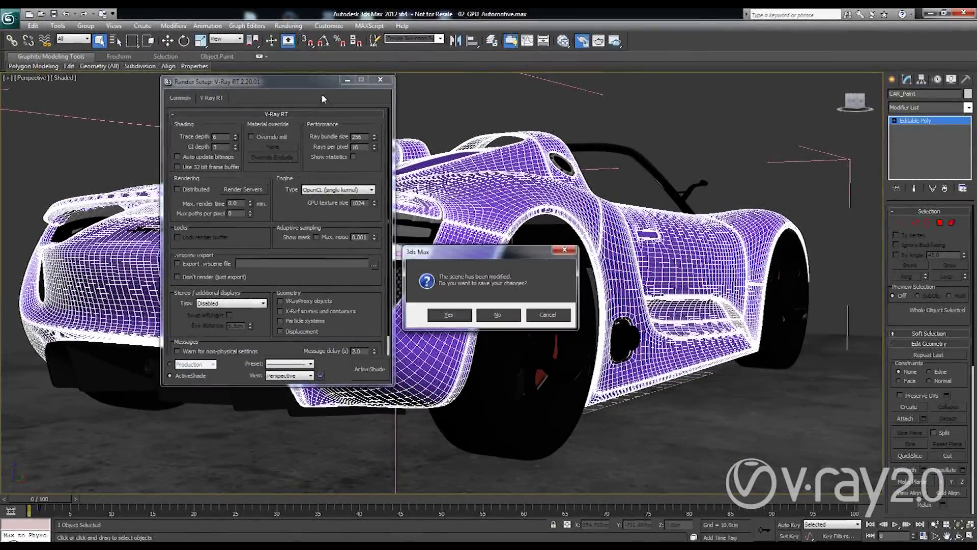
Step: Answer No to saving, load 03_GPU_Vase.max, and OK the Gamma & LUT and Units Mismatch dialogs
click(518, 315)
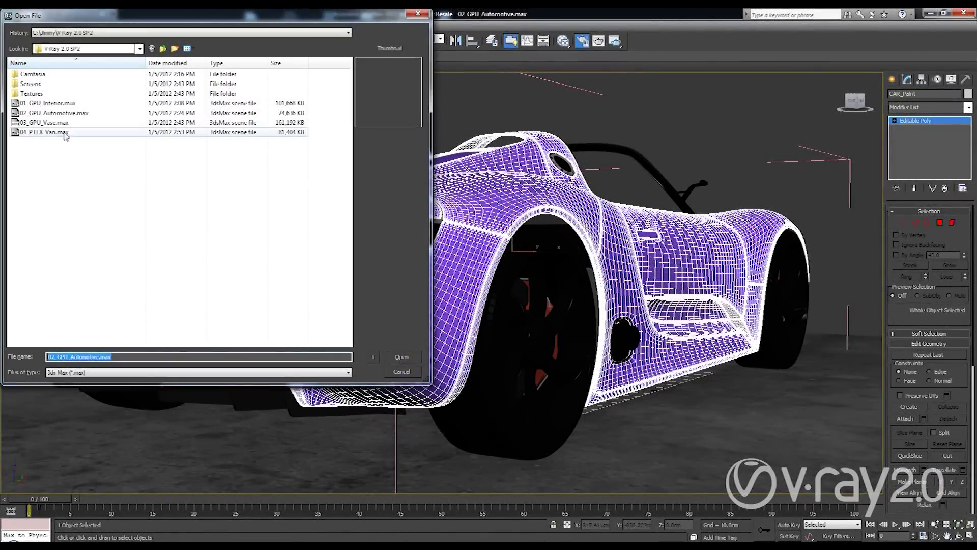
click(401, 357)
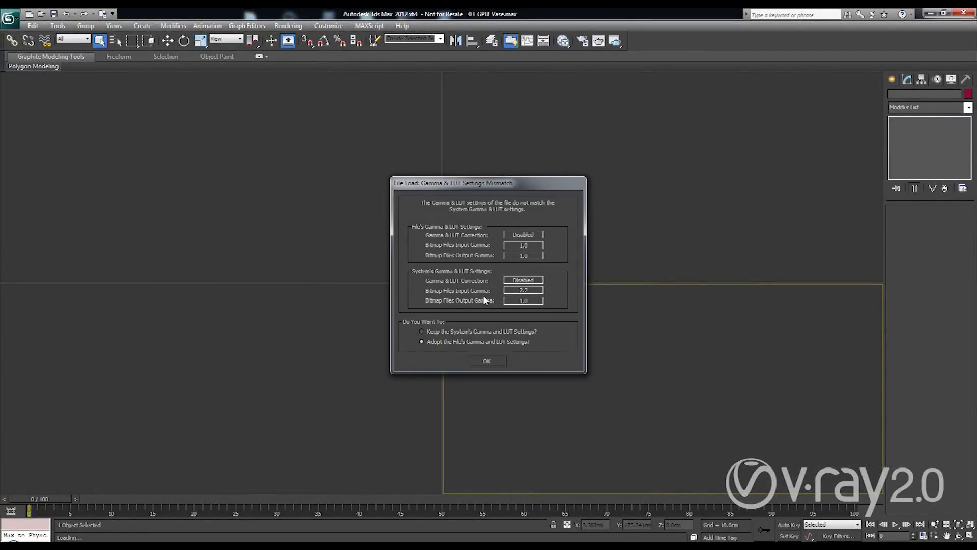
click(488, 361)
click(491, 328)
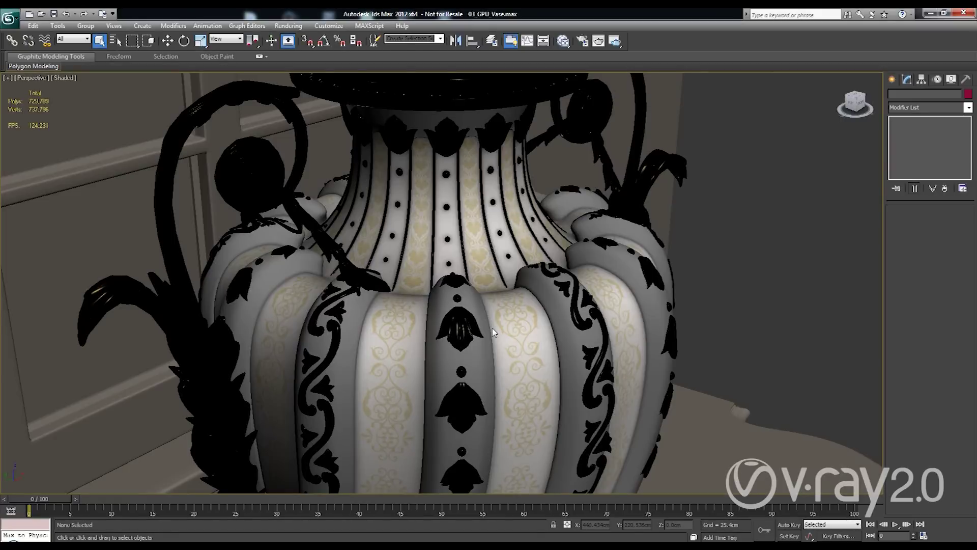
click(582, 41)
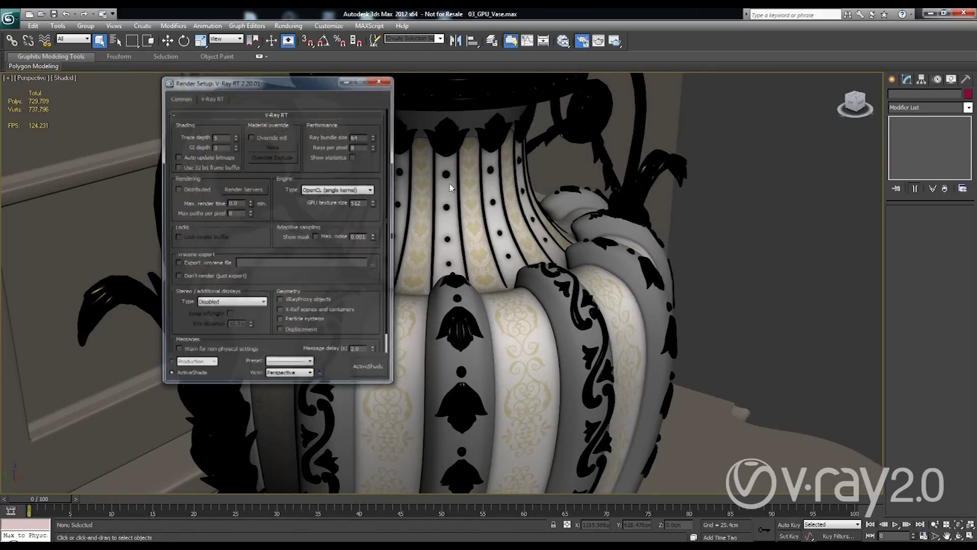
drag(207, 106, 342, 124)
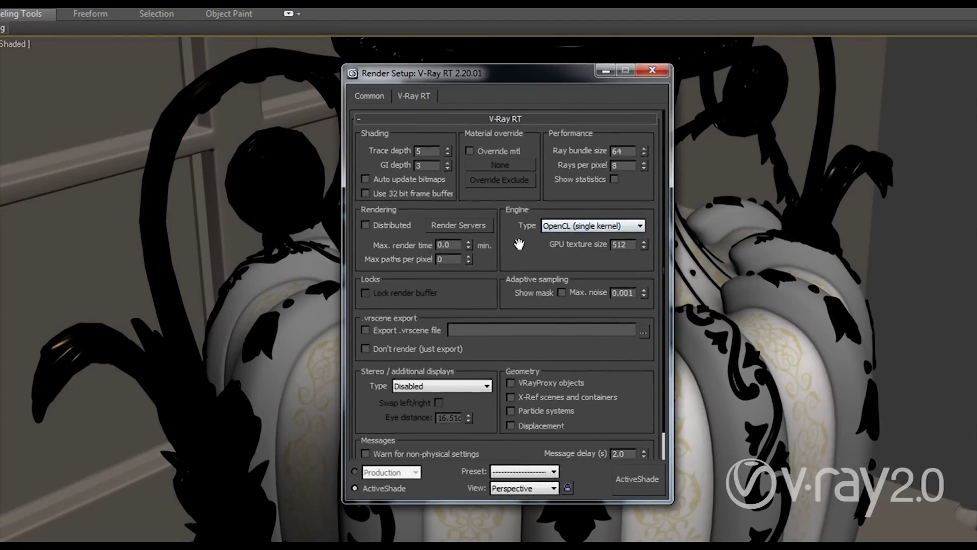
drag(519, 232, 570, 213)
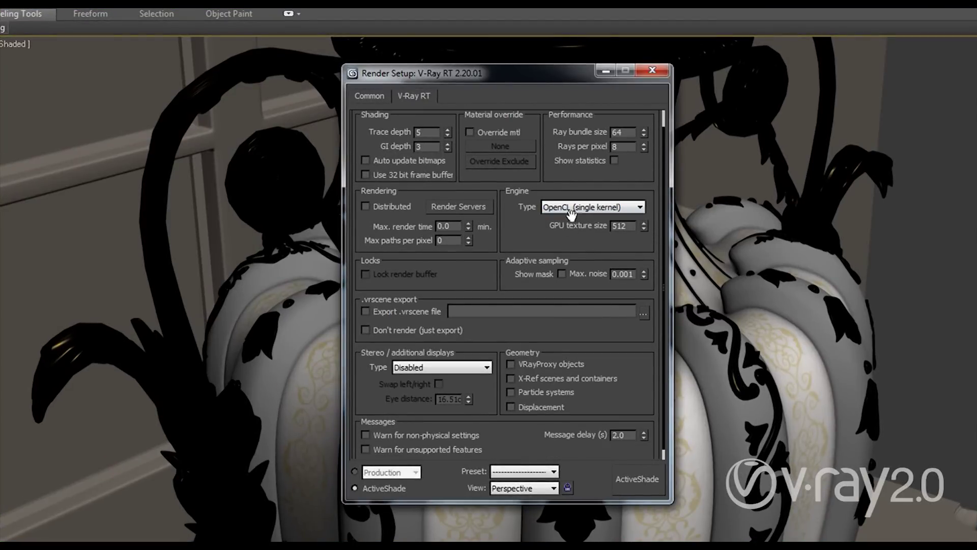
click(652, 71)
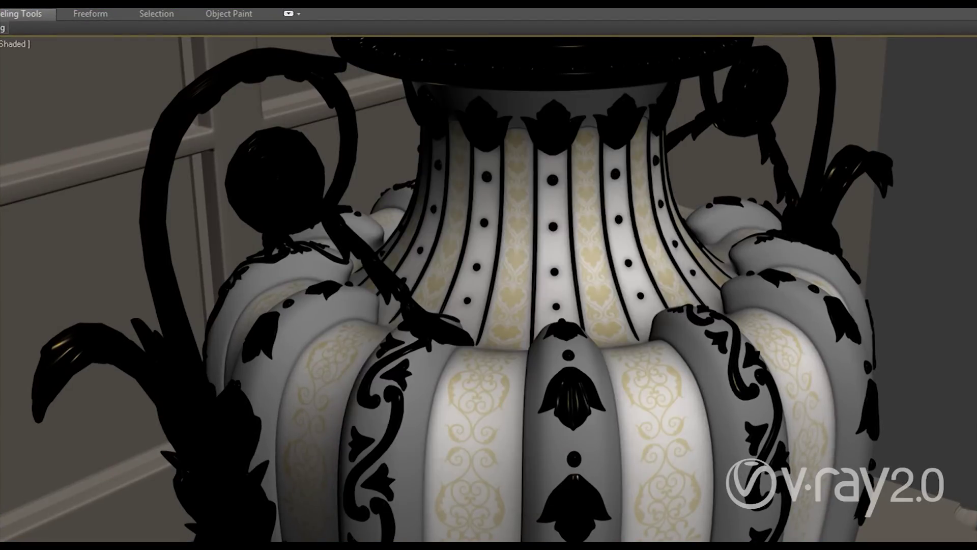
key(shift+q)
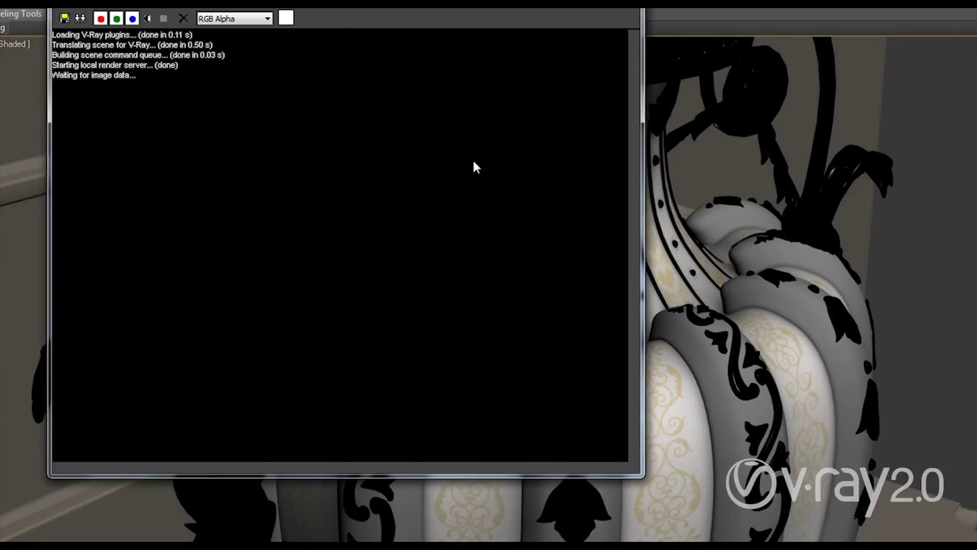
Step: Shift the V-Ray RT render window left to reveal more of the vase and bring up its options menu
drag(356, 10, 256, 1)
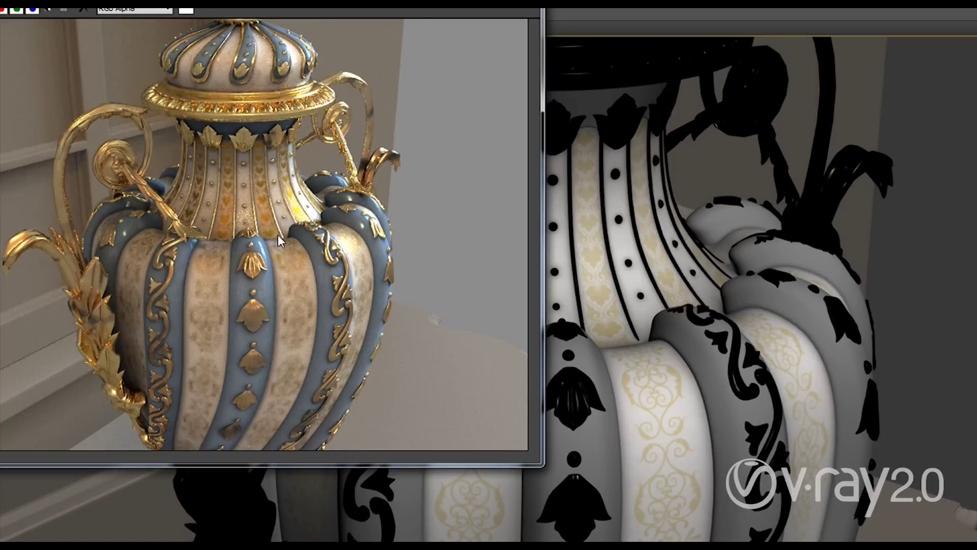
right_click(279, 220)
Step: Draw an ActiveShade render region over the vase body, then bring up the Slate Material Editor
click(322, 231)
drag(133, 97, 428, 338)
right_click(296, 229)
click(305, 129)
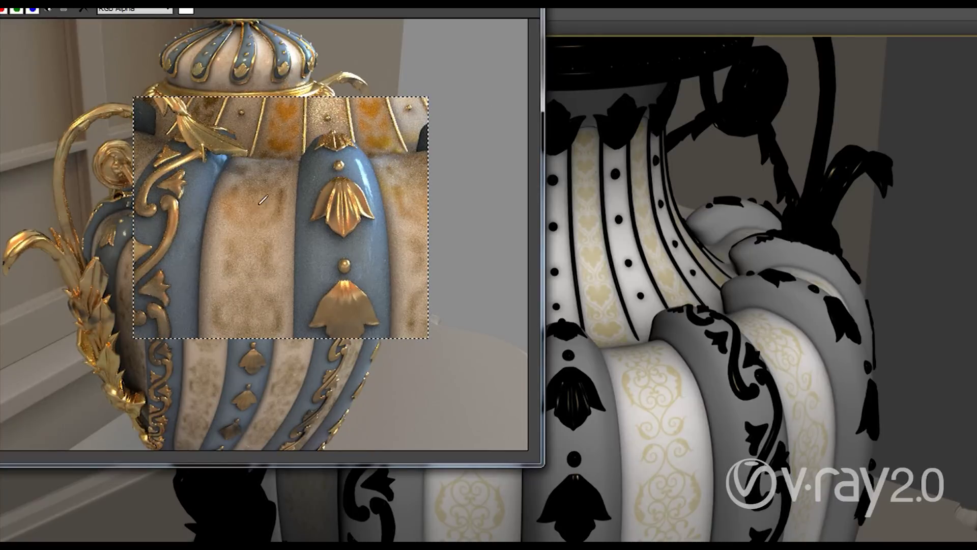
drag(719, 12, 718, 37)
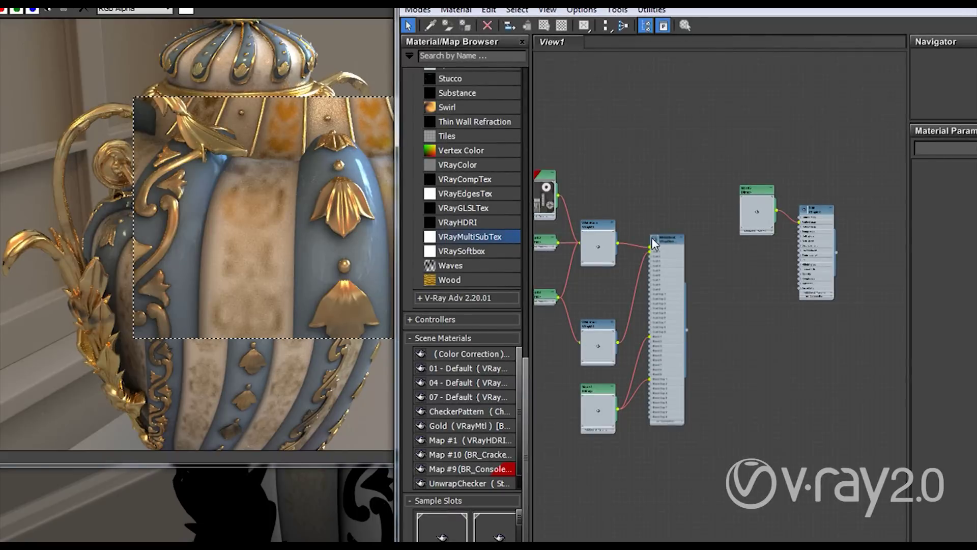
scroll(651, 237, up, 8)
click(718, 248)
middle_drag(708, 246, 933, 184)
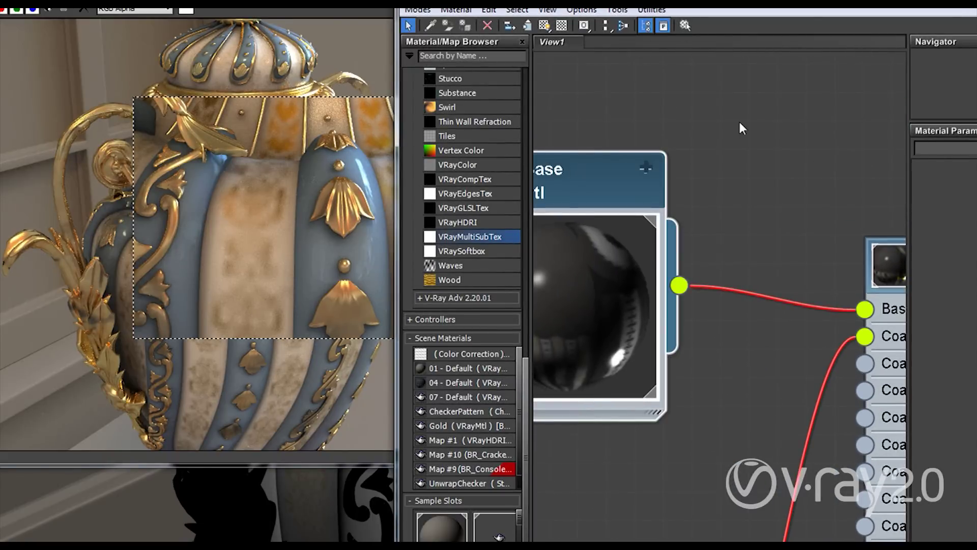
middle_drag(734, 132, 878, 123)
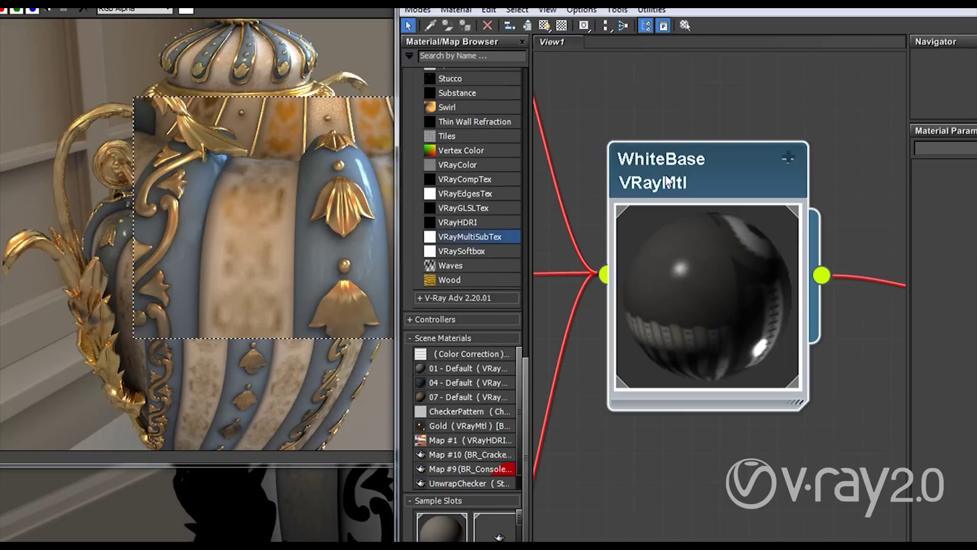
middle_drag(745, 472, 781, 171)
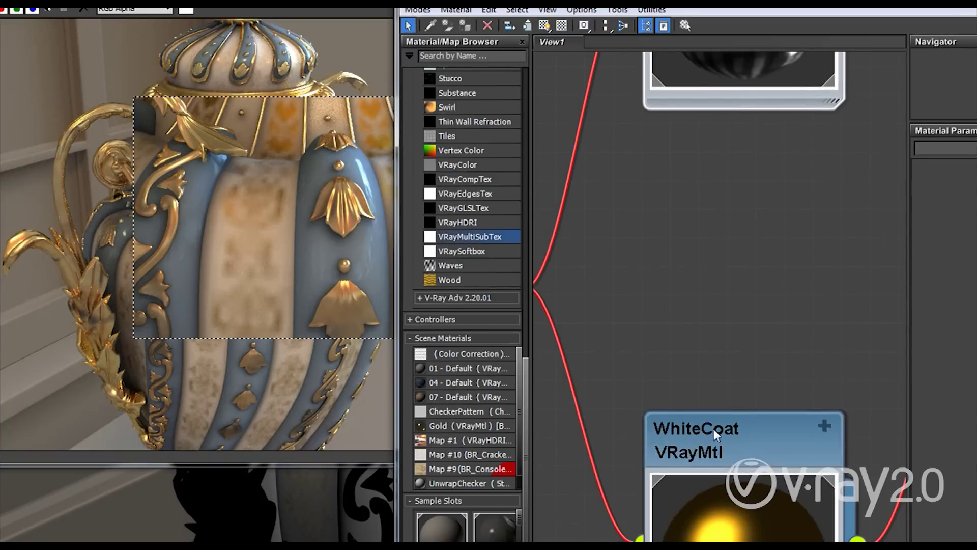
drag(718, 435, 744, 309)
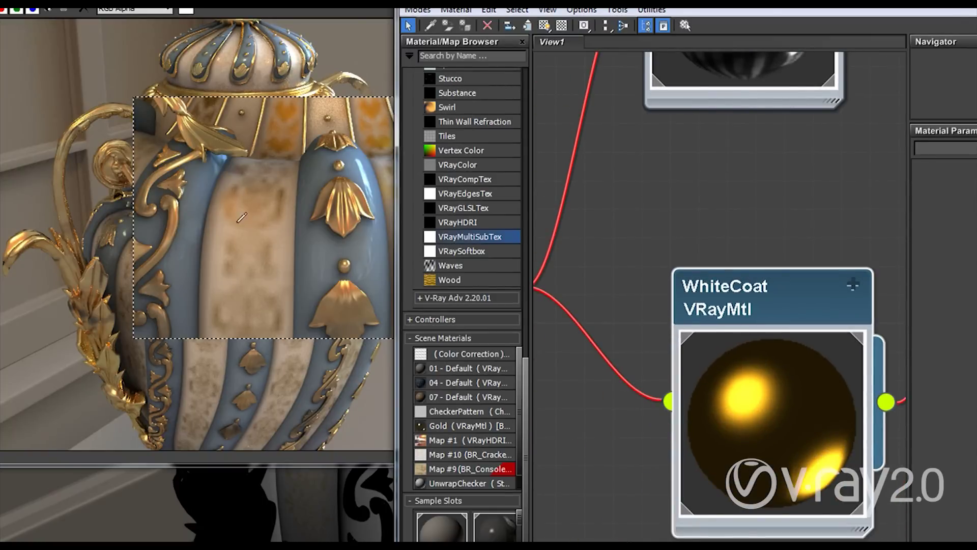
middle_drag(655, 246, 853, 284)
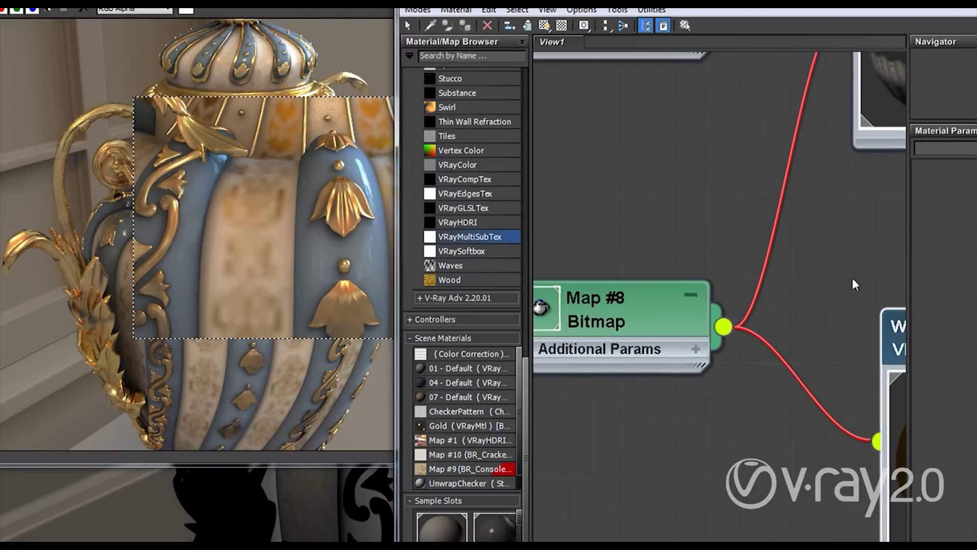
middle_drag(616, 303, 658, 238)
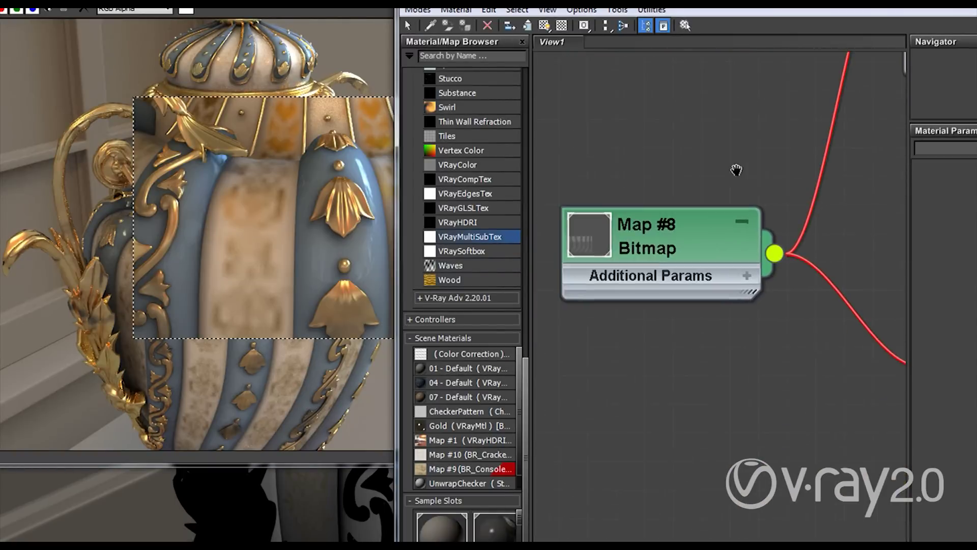
click(657, 233)
double_click(656, 233)
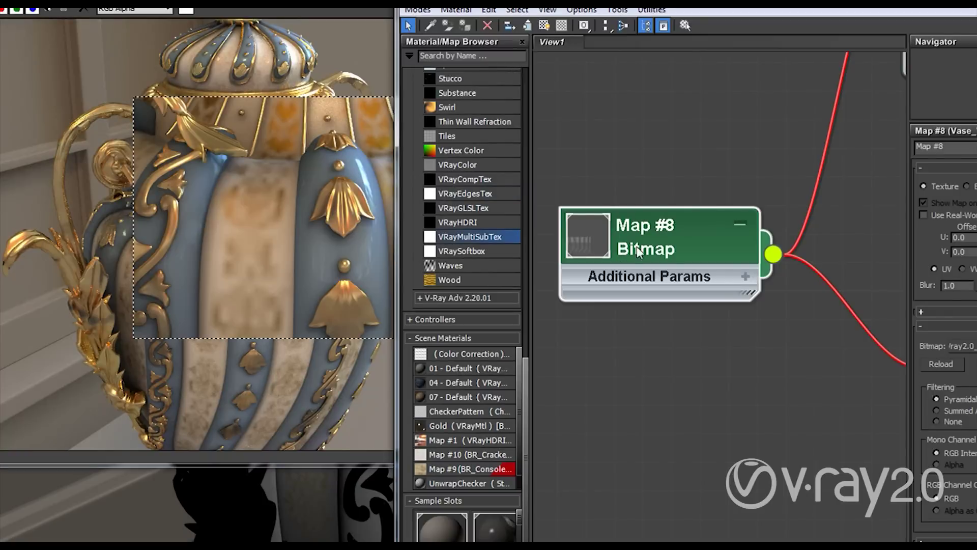
scroll(691, 369, down, 3)
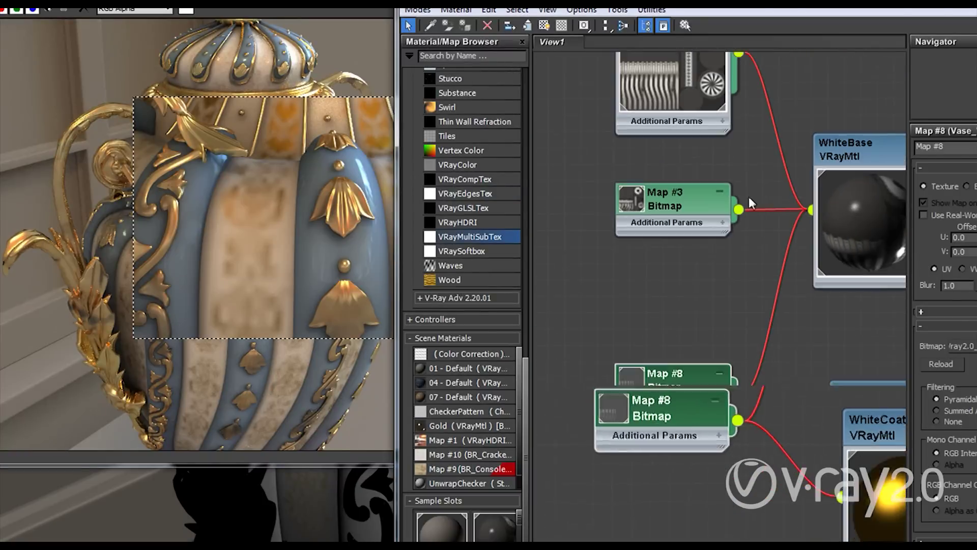
middle_drag(749, 196, 747, 273)
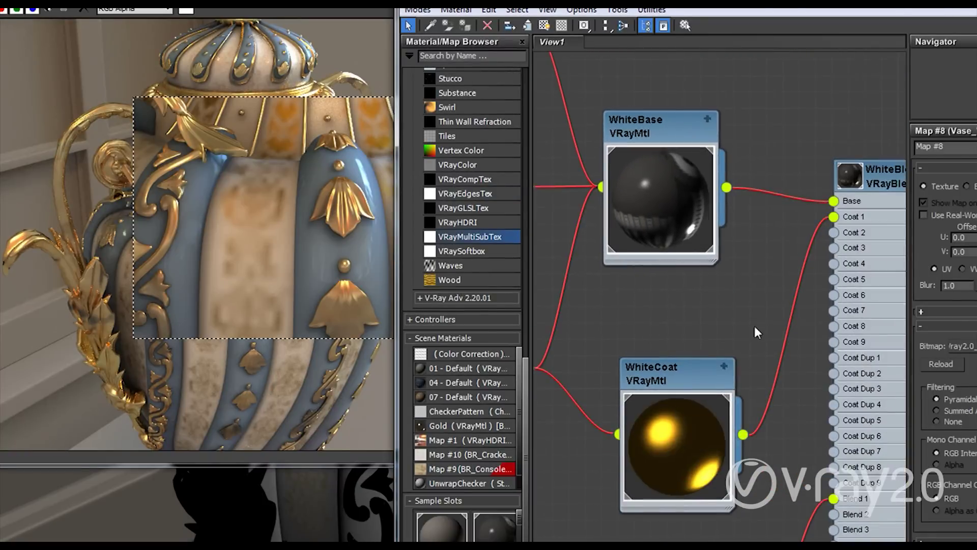
middle_drag(755, 326, 589, 266)
scroll(728, 280, up, 3)
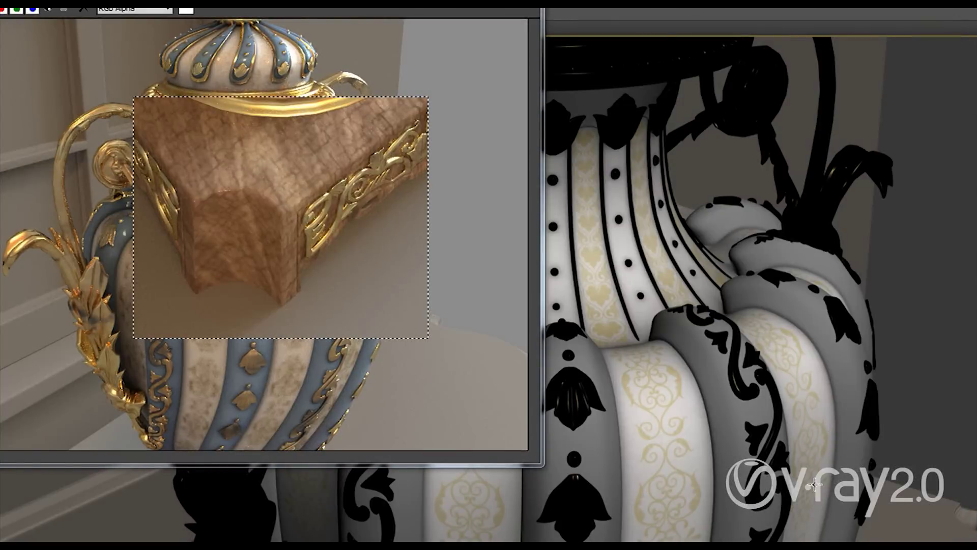
Step: Pan the Perspective view down until the vase's foot and wooden plinth fill the live render
middle_drag(810, 482, 823, 376)
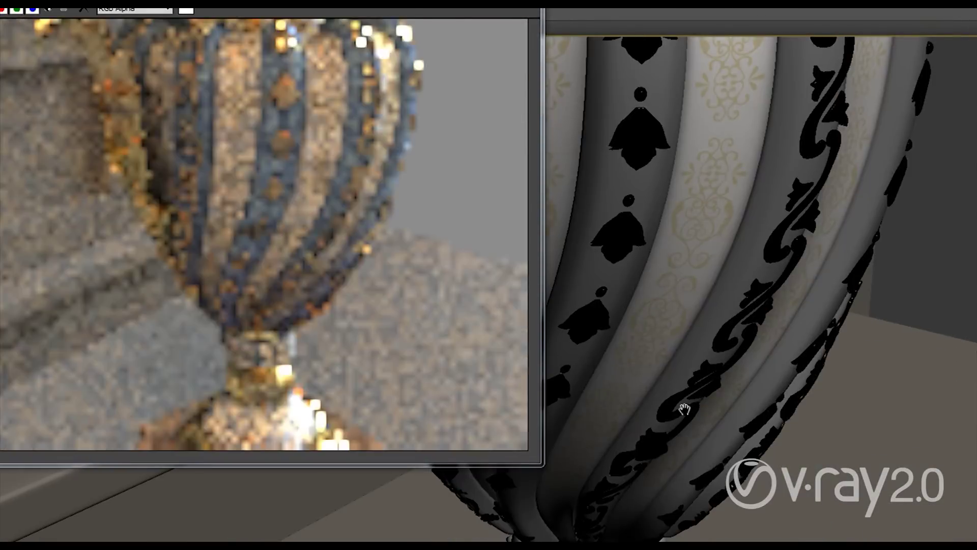
middle_drag(685, 406, 640, 212)
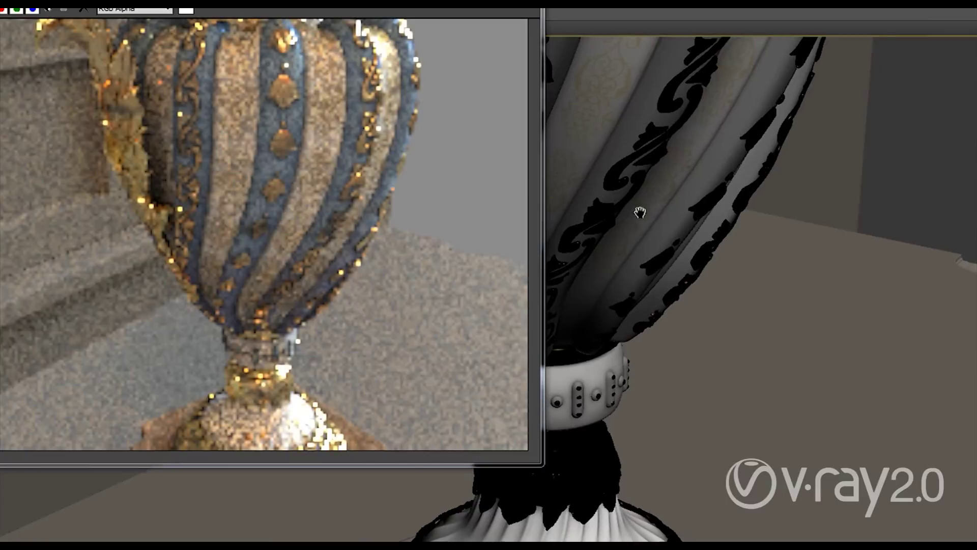
middle_drag(655, 386, 641, 239)
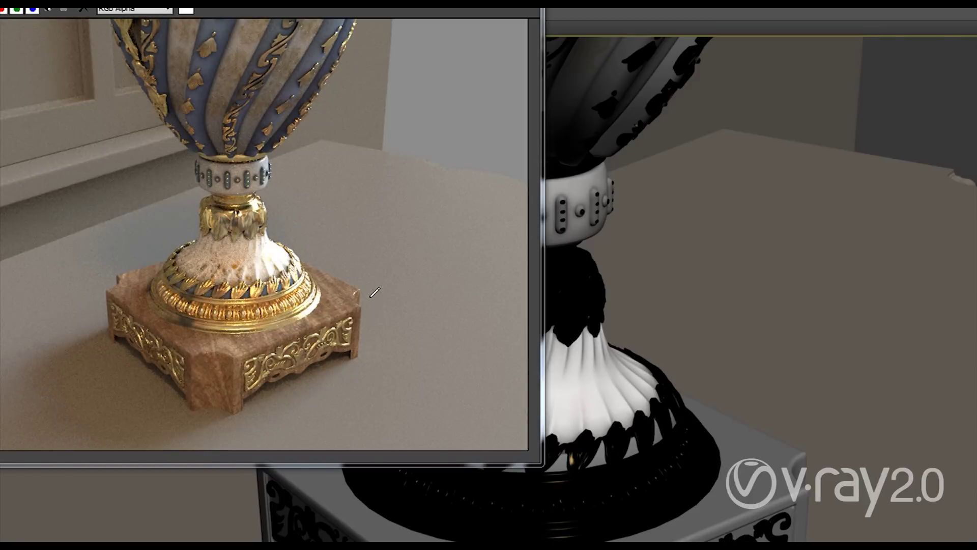
right_click(331, 181)
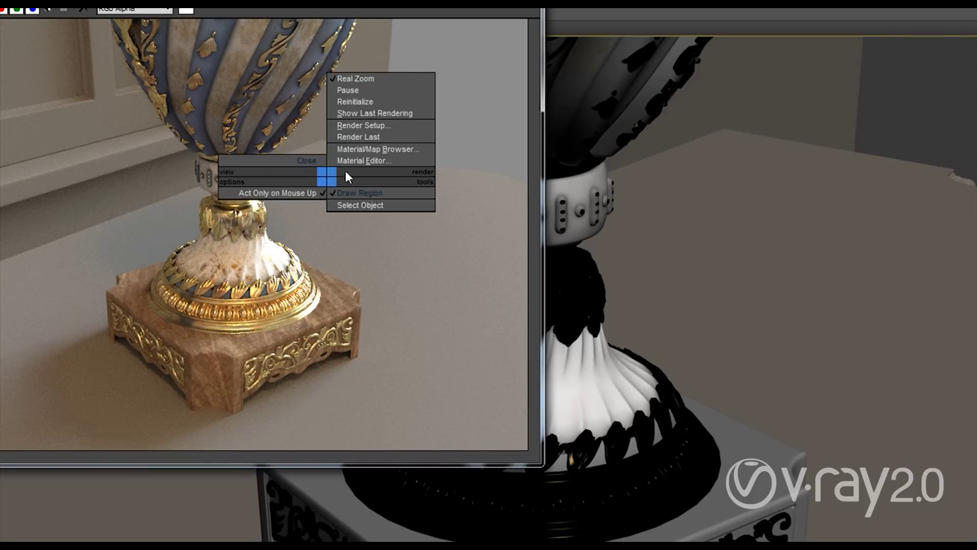
Step: Dismiss the quad menu and close the ActiveShade window
click(136, 108)
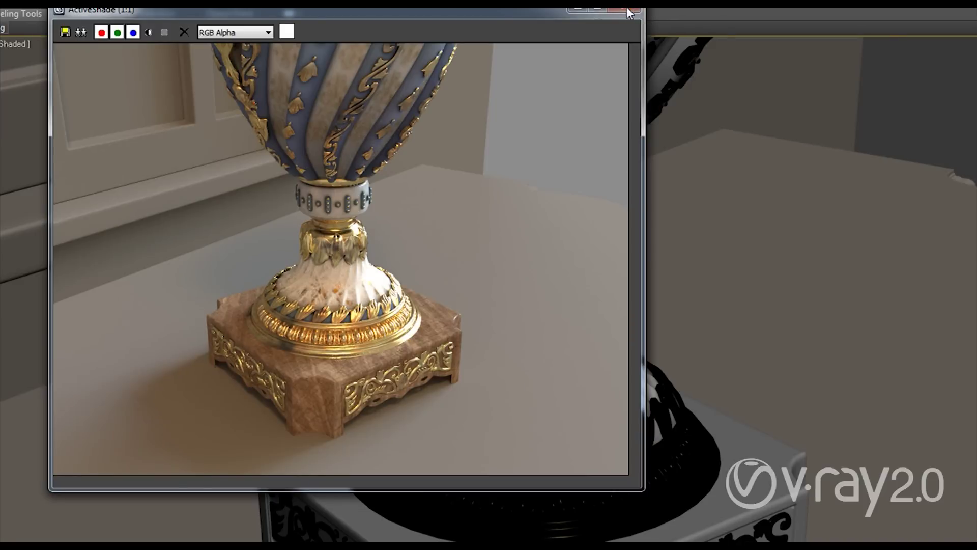
click(627, 7)
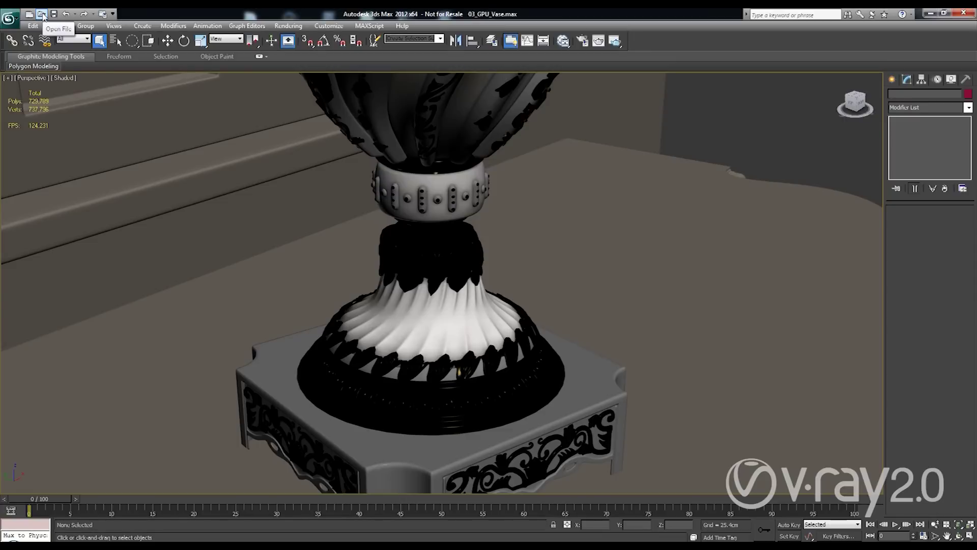
Step: Open 04_PTEX_Van.max, discarding the unsaved vase scene changes
click(40, 16)
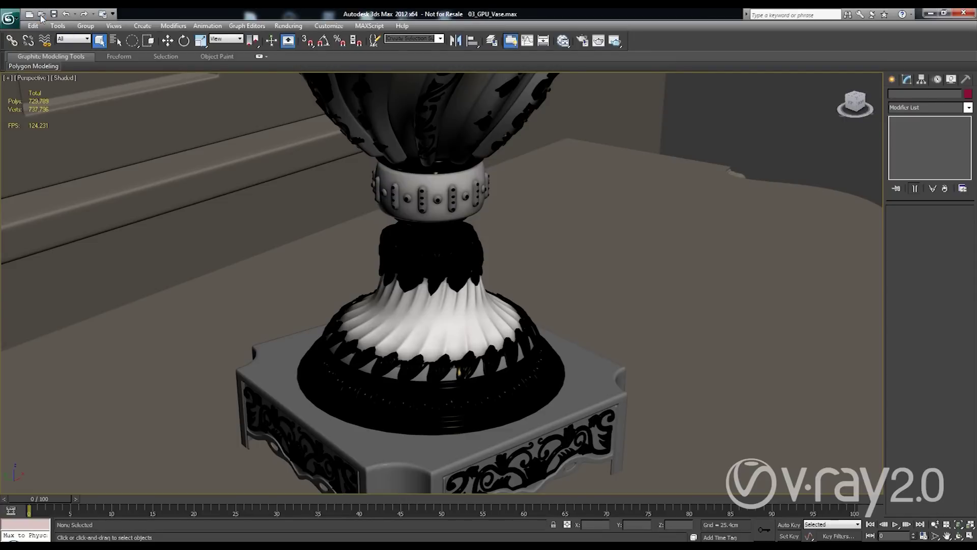
click(488, 319)
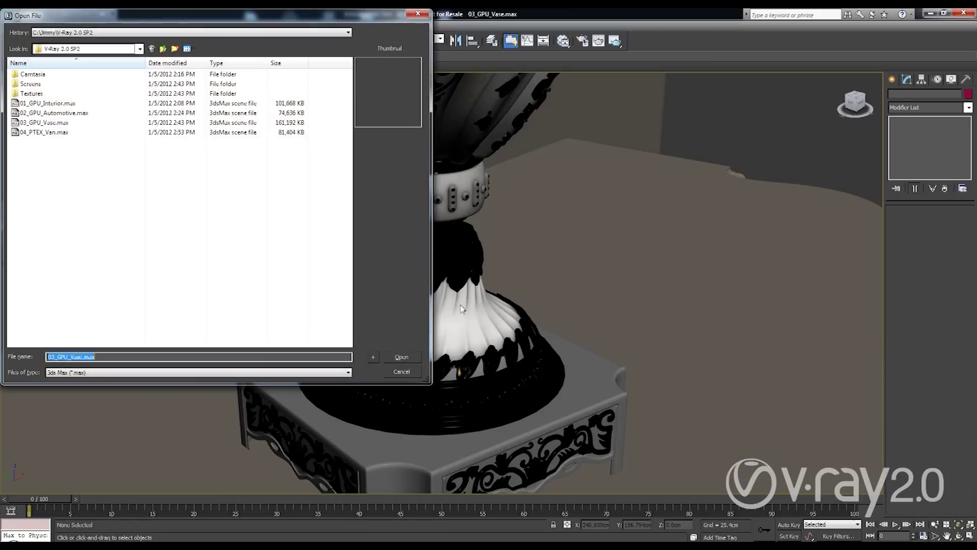
double_click(44, 132)
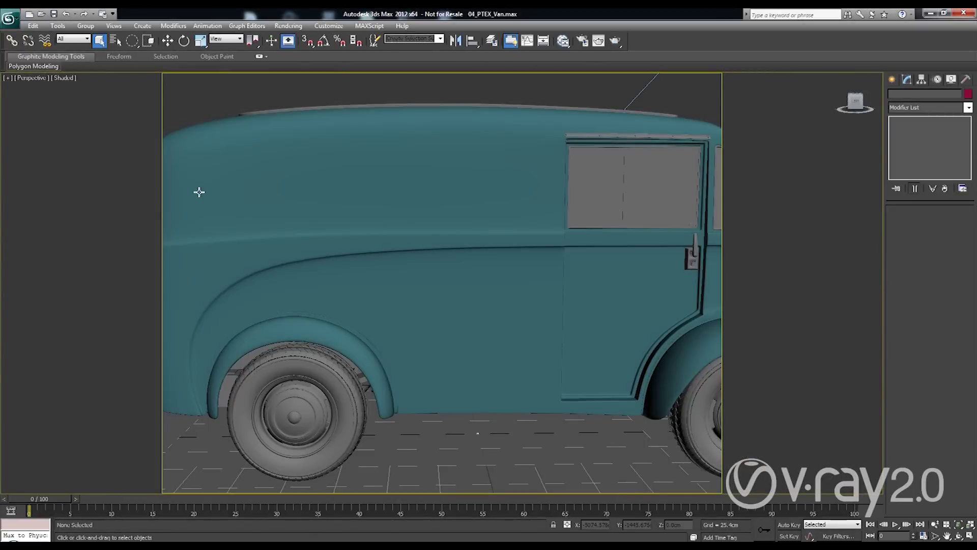
Step: Select the van and pick its PTEX_01 material into the Slate Material Editor
click(359, 171)
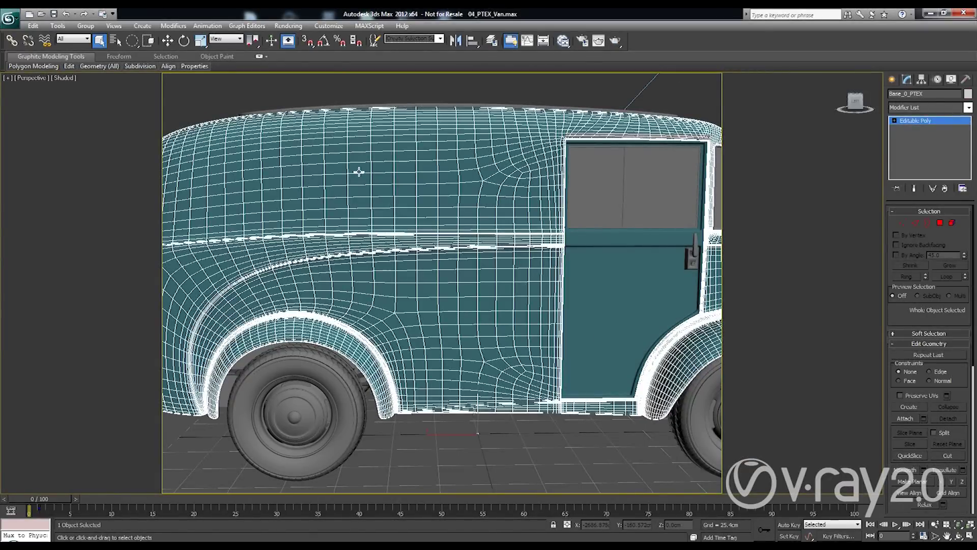
click(563, 41)
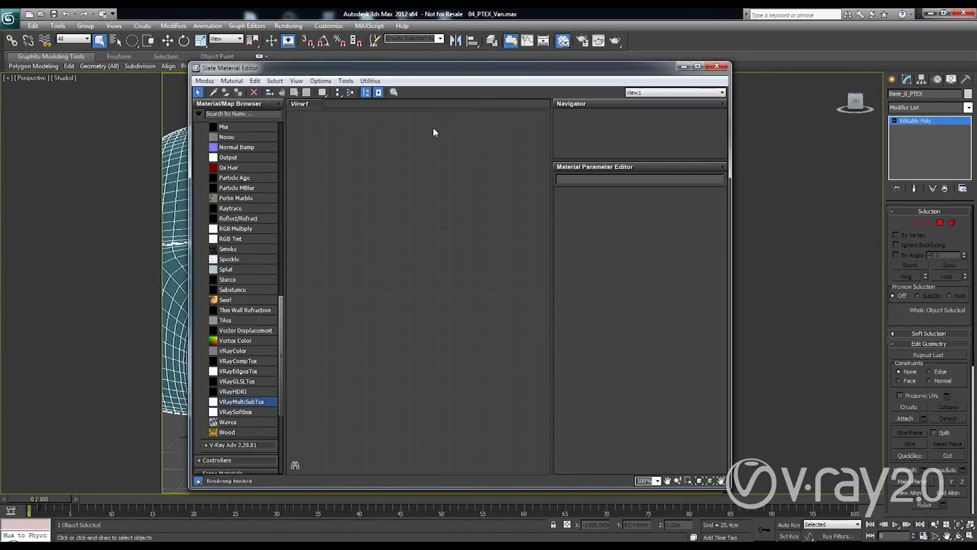
drag(433, 68, 637, 97)
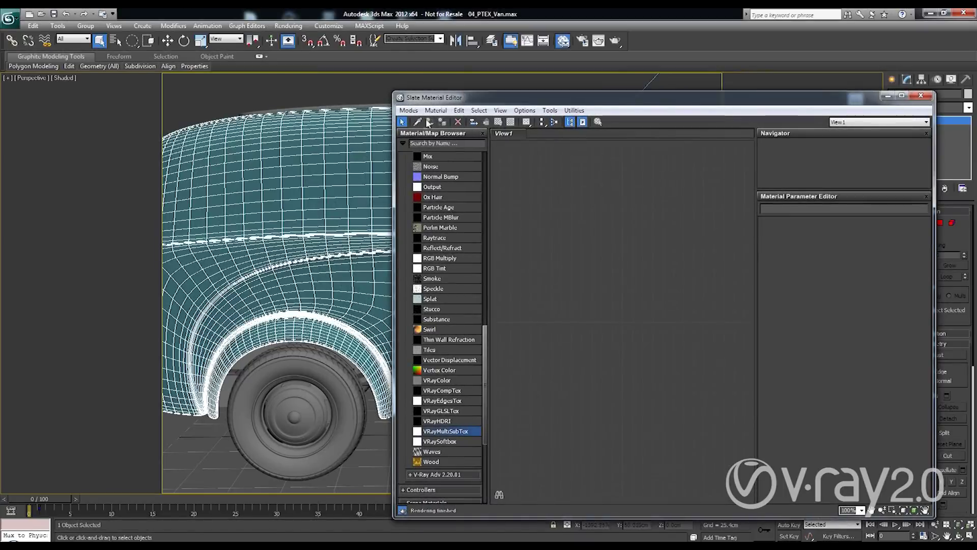
click(417, 121)
click(362, 144)
Step: Arrange the VRayPtex Map #1 node beside PTEX_01, show its large preview, then open the Screens folder
scroll(634, 238, up, 4)
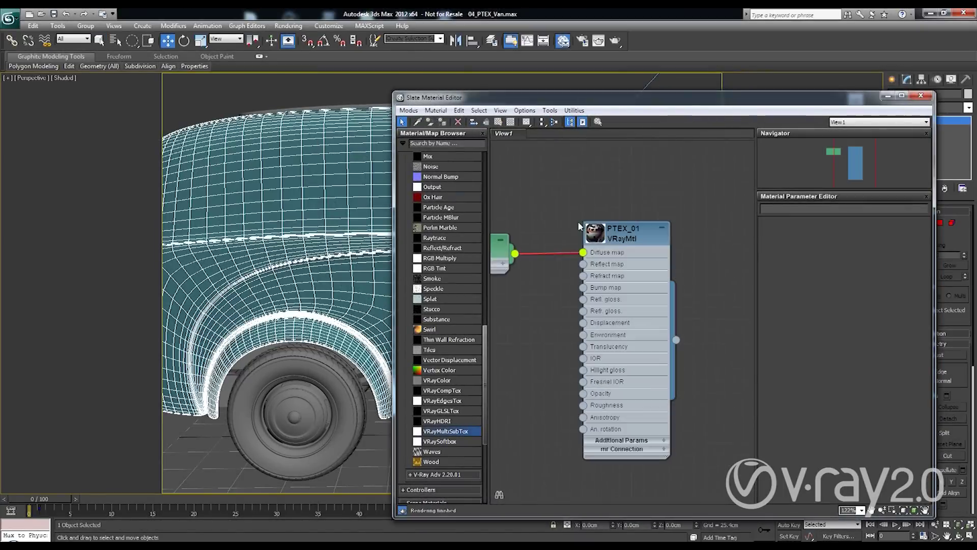
scroll(633, 238, up, 2)
middle_drag(633, 239, 659, 233)
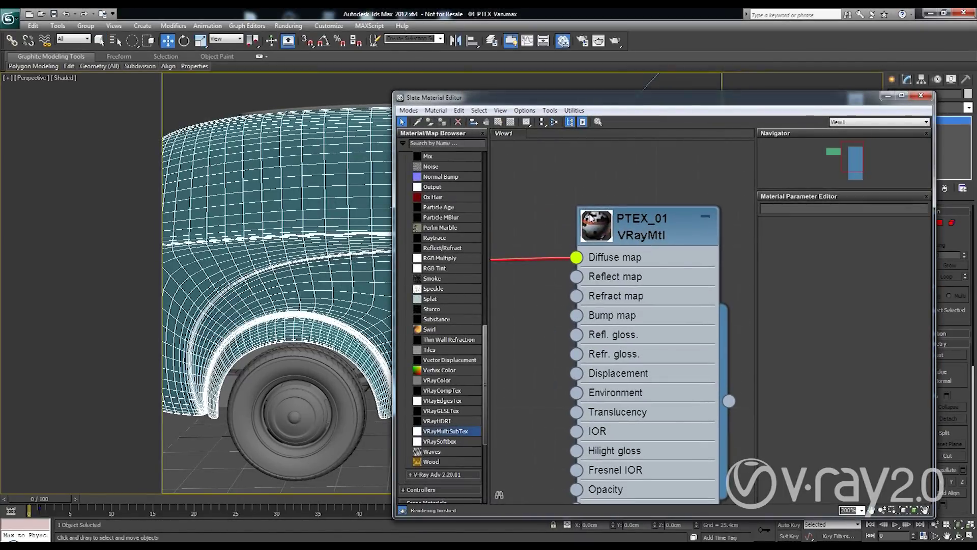
middle_drag(555, 168, 674, 152)
drag(569, 240, 642, 243)
click(637, 220)
click(637, 220)
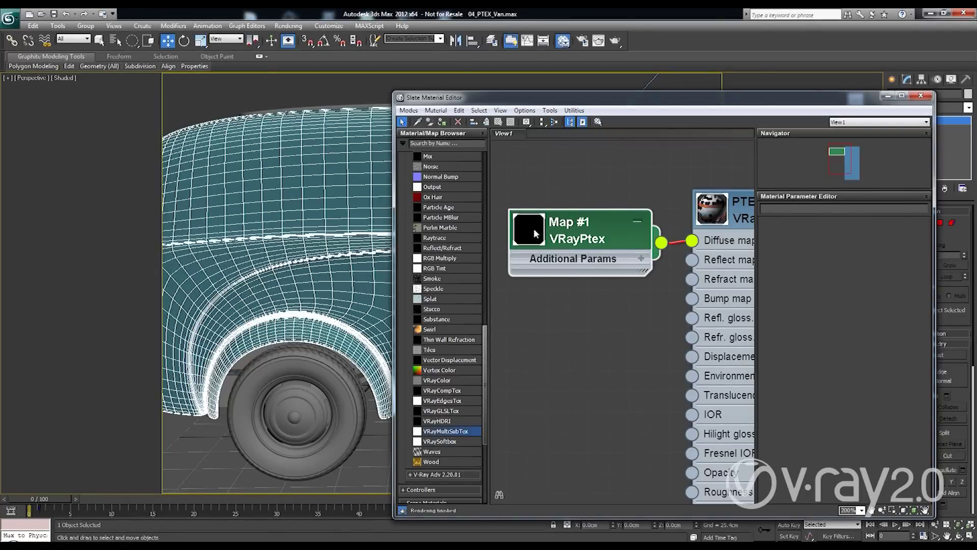
double_click(533, 228)
drag(587, 227, 591, 183)
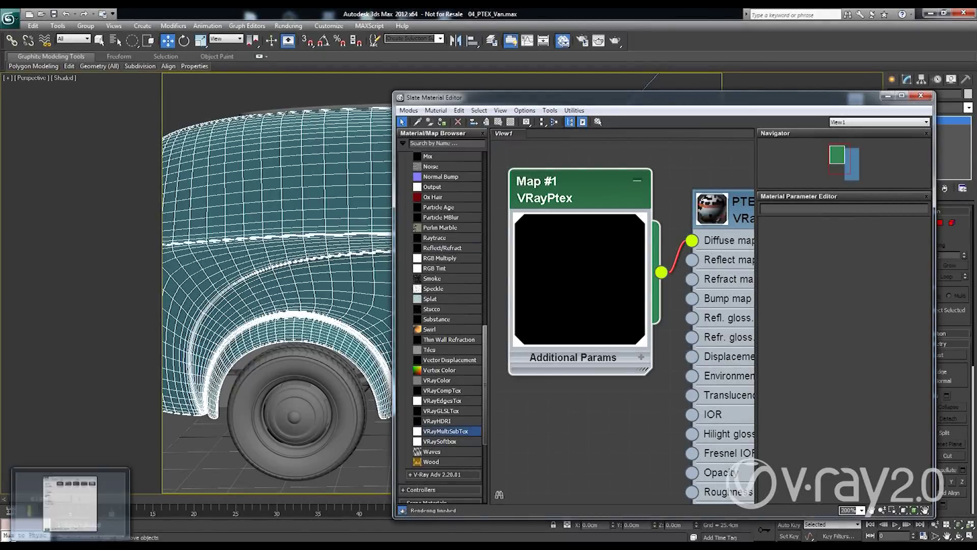
click(70, 501)
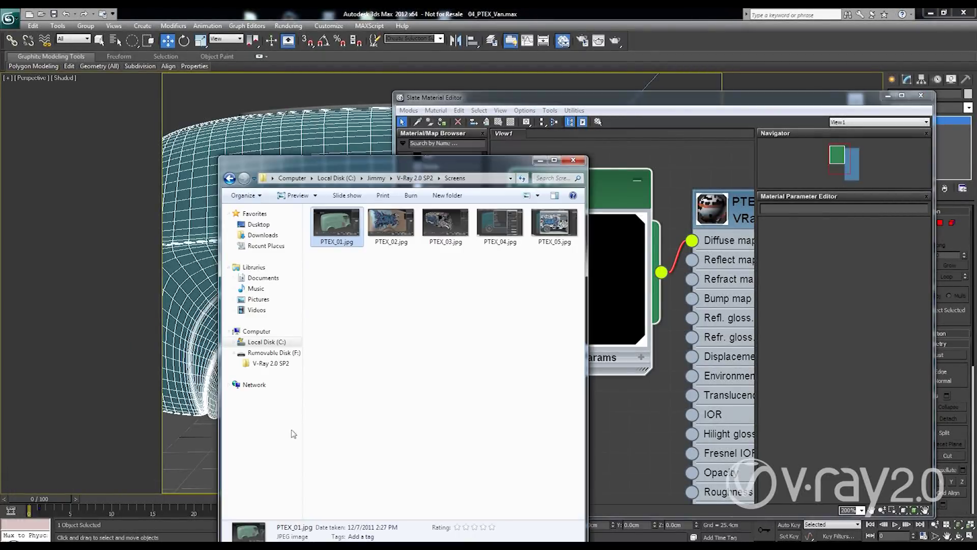
Step: View PTEX_01.jpg full screen in Photo Viewer and step through to PTEX_03.jpg
double_click(336, 226)
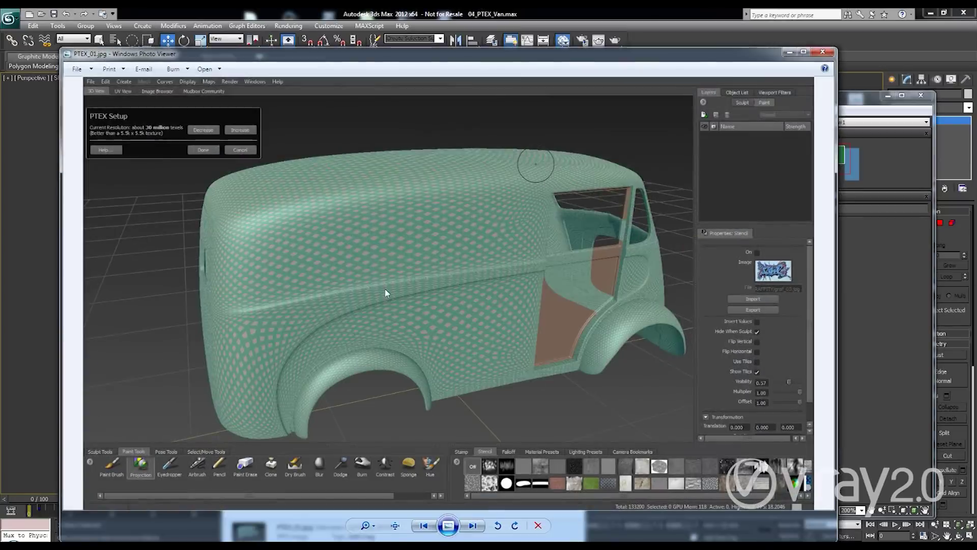
double_click(162, 54)
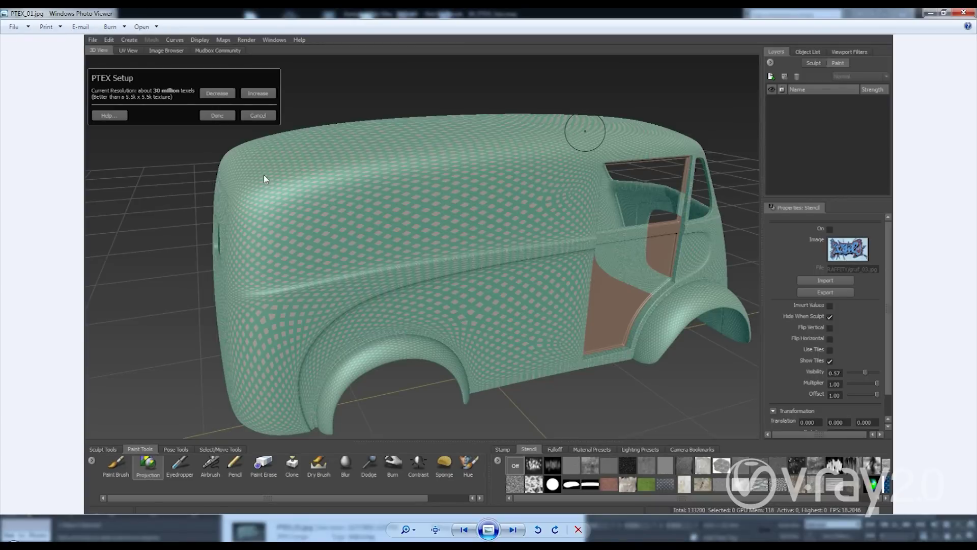
key(Right)
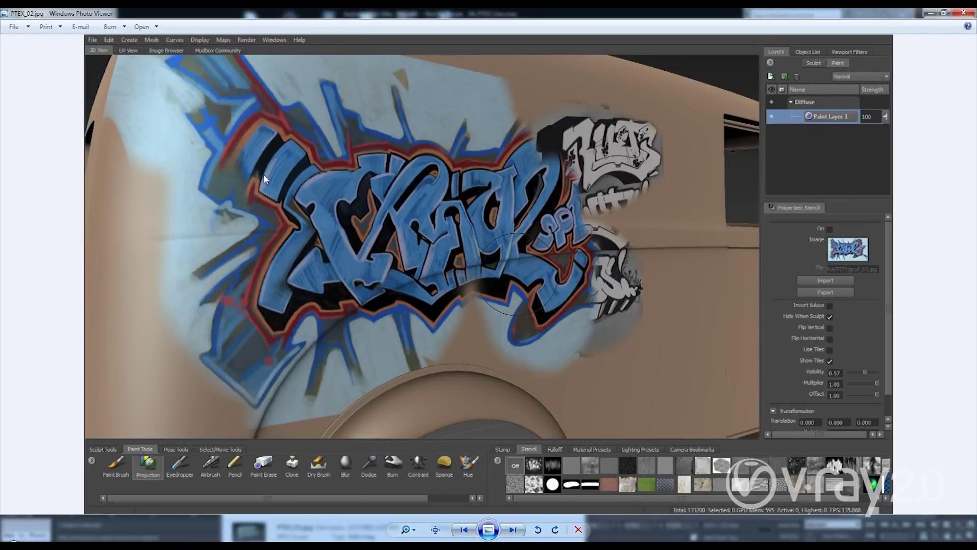
key(Right)
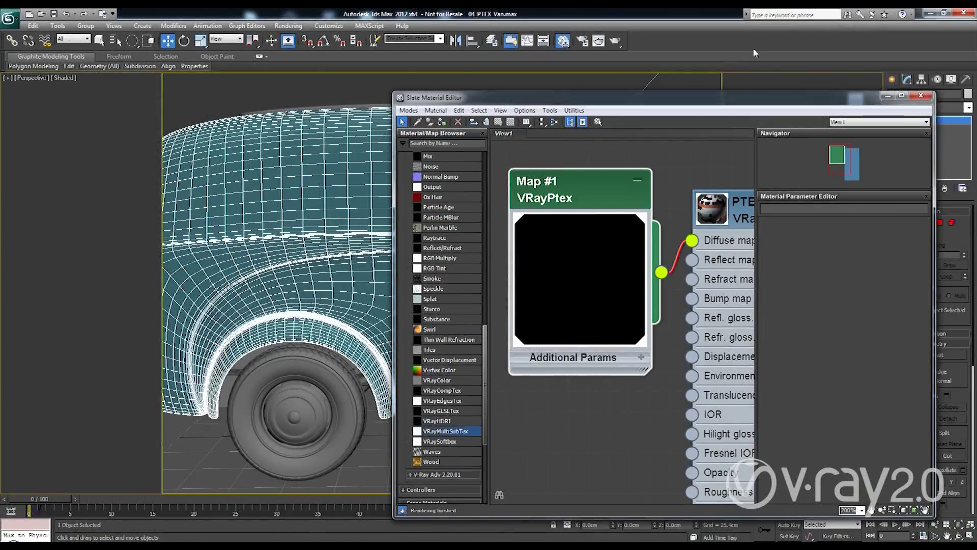
Step: Render the van showing the graffiti PTEX texture, then close the frame buffer
drag(712, 97, 699, 95)
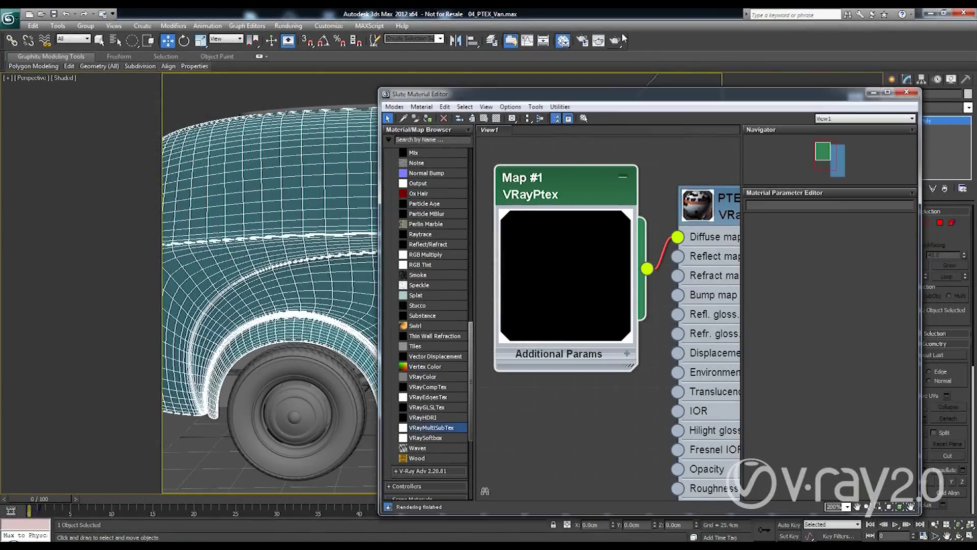
click(615, 41)
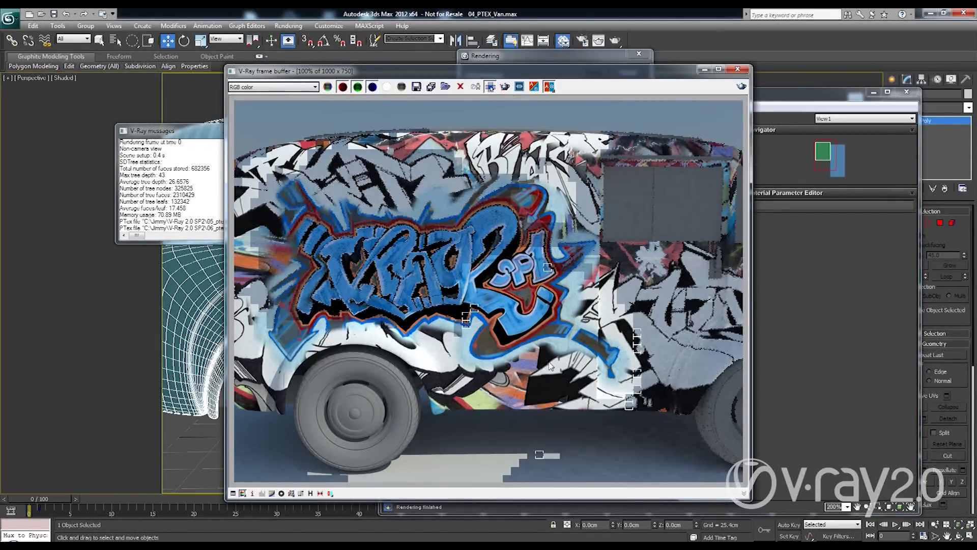
click(737, 69)
Step: Close the Slate editor, clear the selection, and zoom and orbit to frame the whole van
click(906, 92)
click(601, 91)
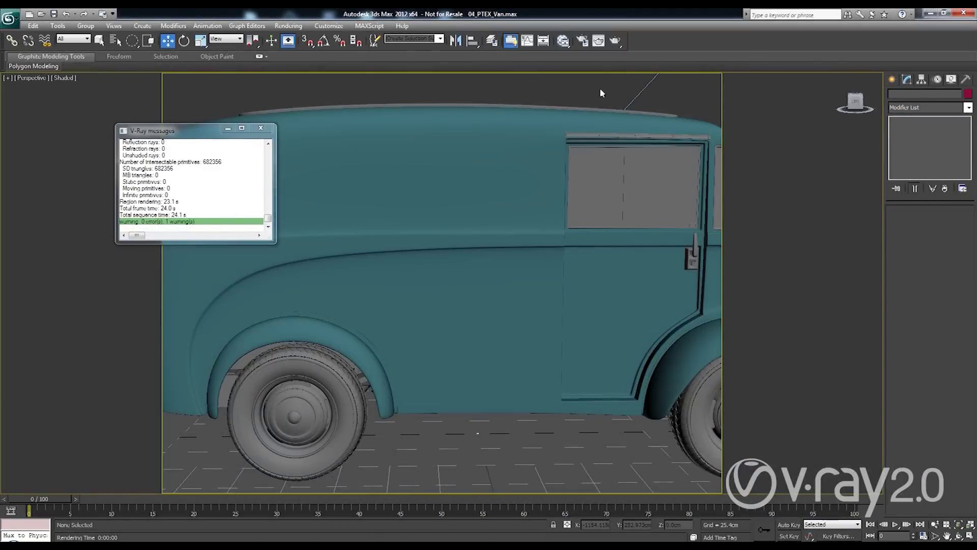
key(alt+z)
drag(556, 94, 547, 163)
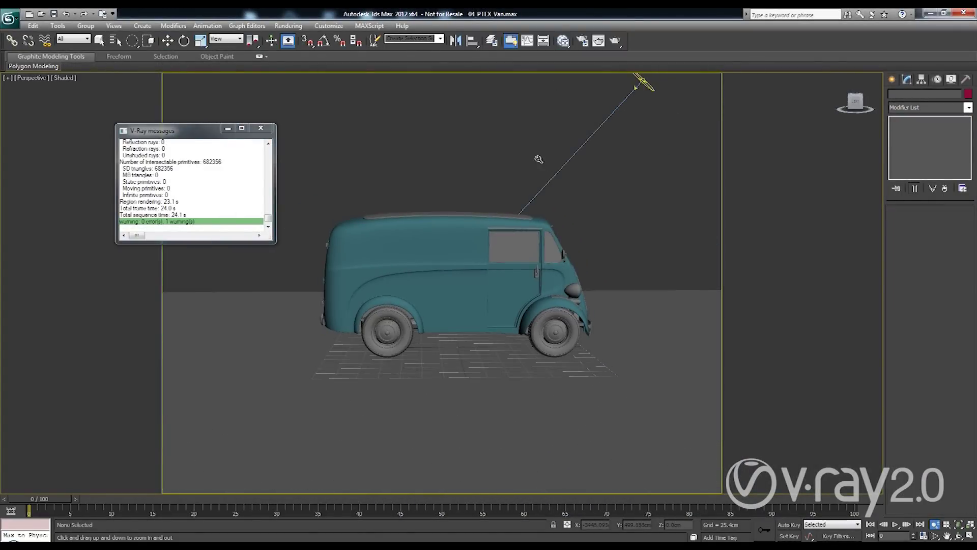
alt+middle_drag(535, 155, 466, 211)
key(Escape)
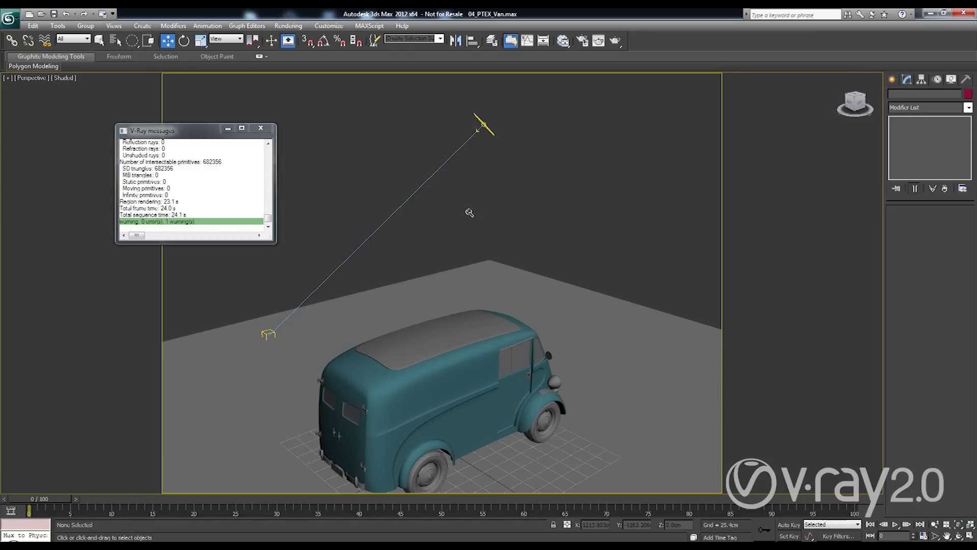
Step: Select VRaySun001, open Environment and Effects with 8, and render the sunlit van
key(q)
click(483, 127)
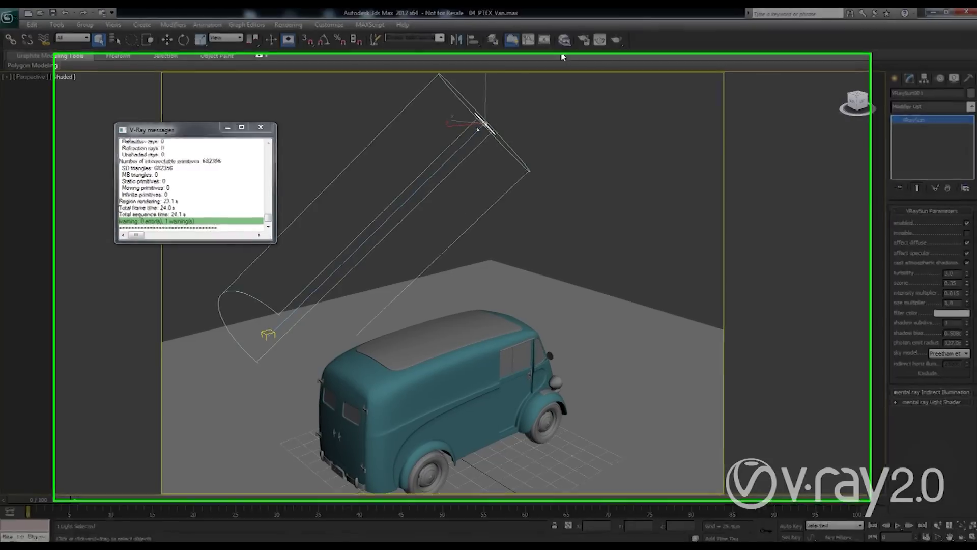
key(8)
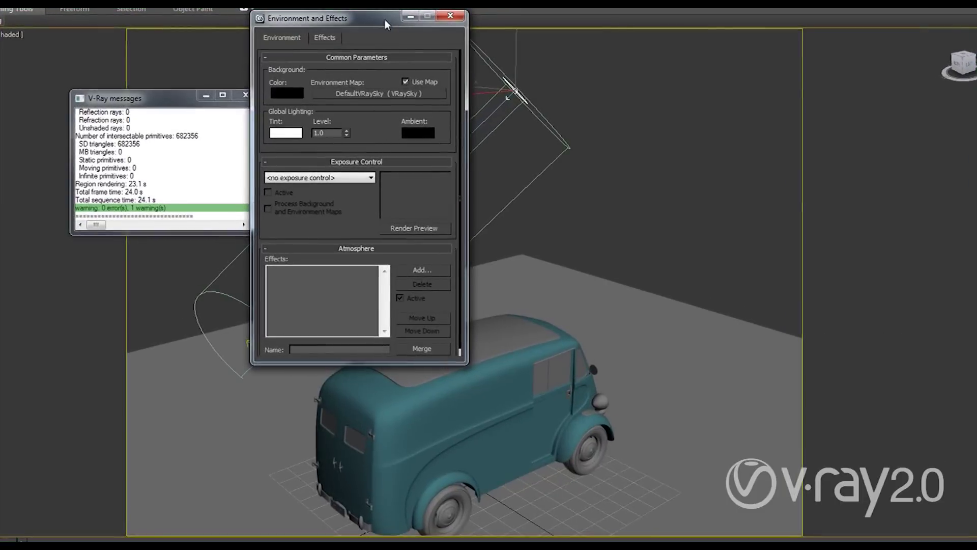
drag(381, 33, 625, 110)
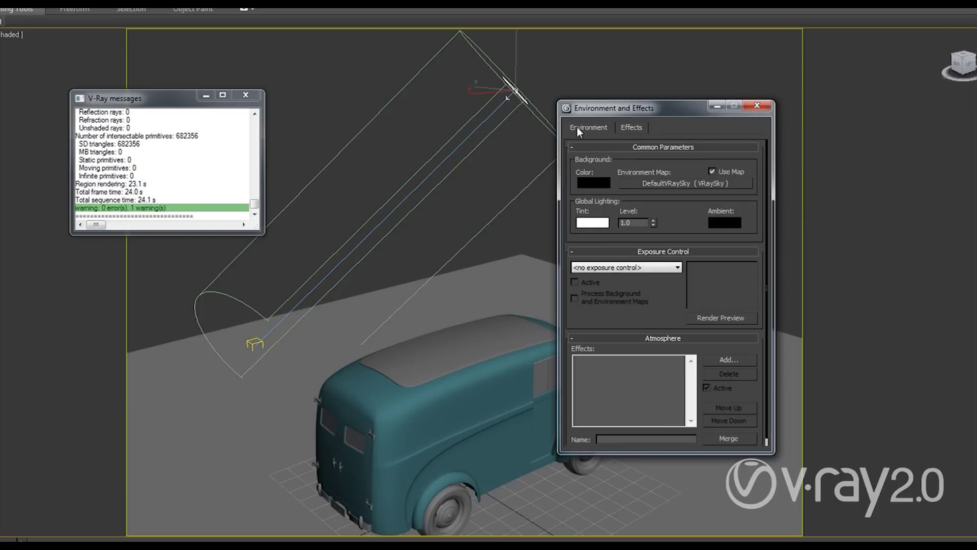
drag(675, 113, 551, 99)
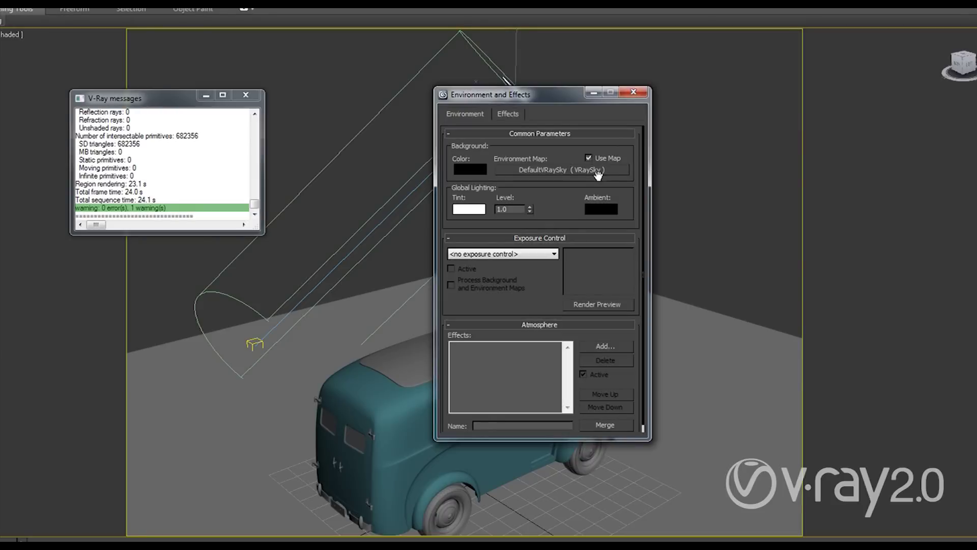
drag(566, 95, 288, 78)
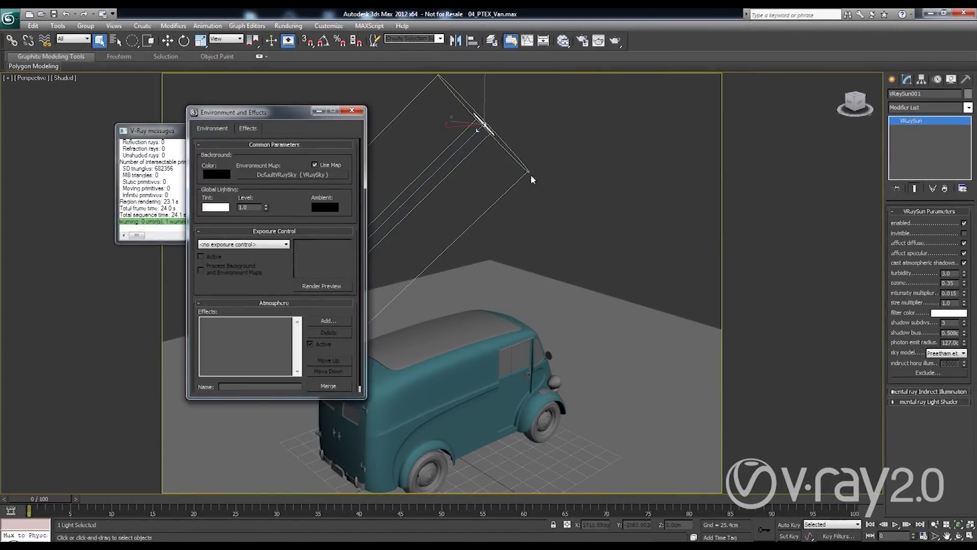
click(614, 40)
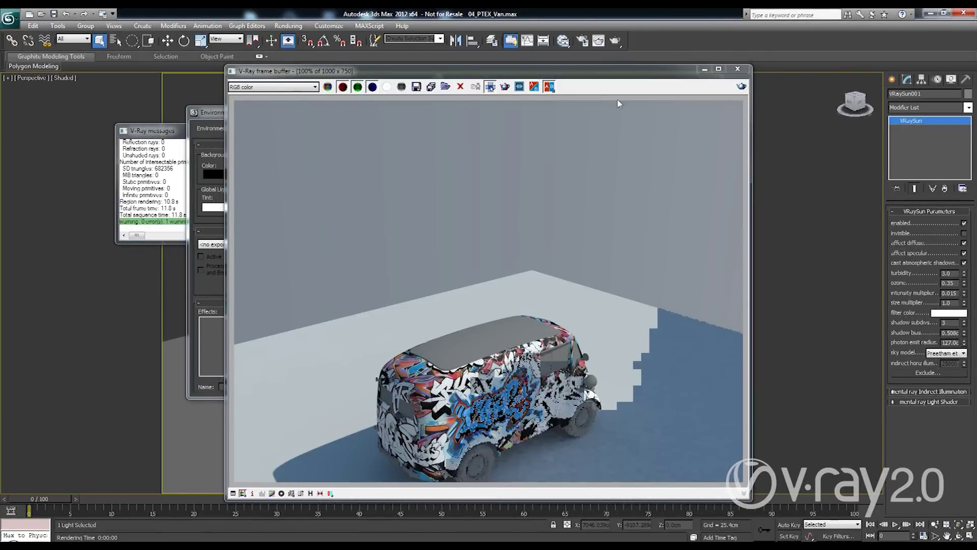
Step: Give the VRaySun a purple filter colour and re-render the van
drag(578, 75, 389, 136)
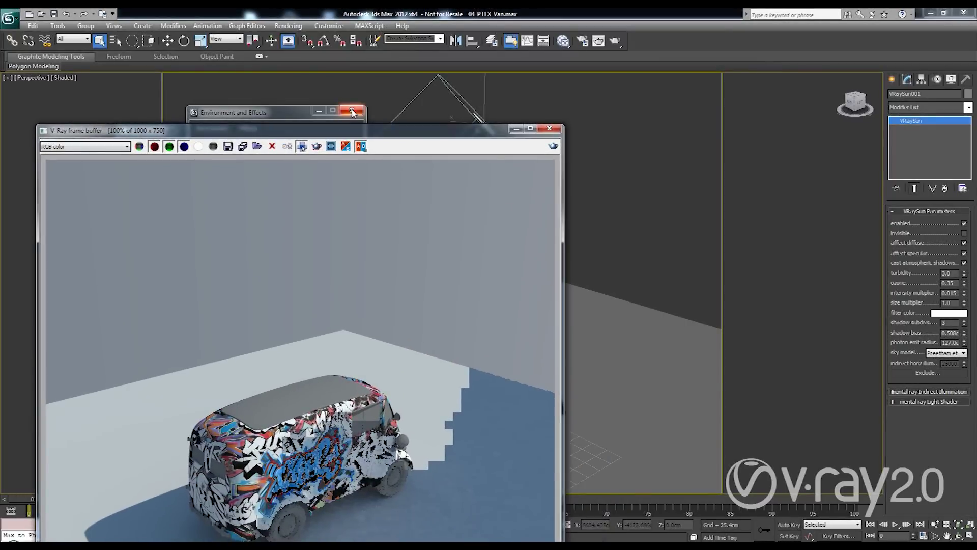
drag(467, 135, 383, 98)
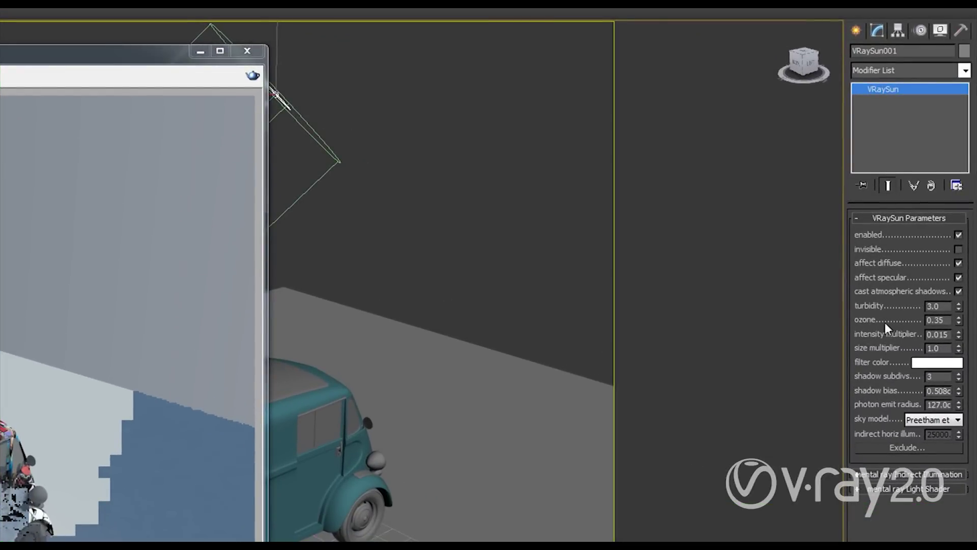
click(930, 362)
drag(5, 66, 11, 90)
click(107, 142)
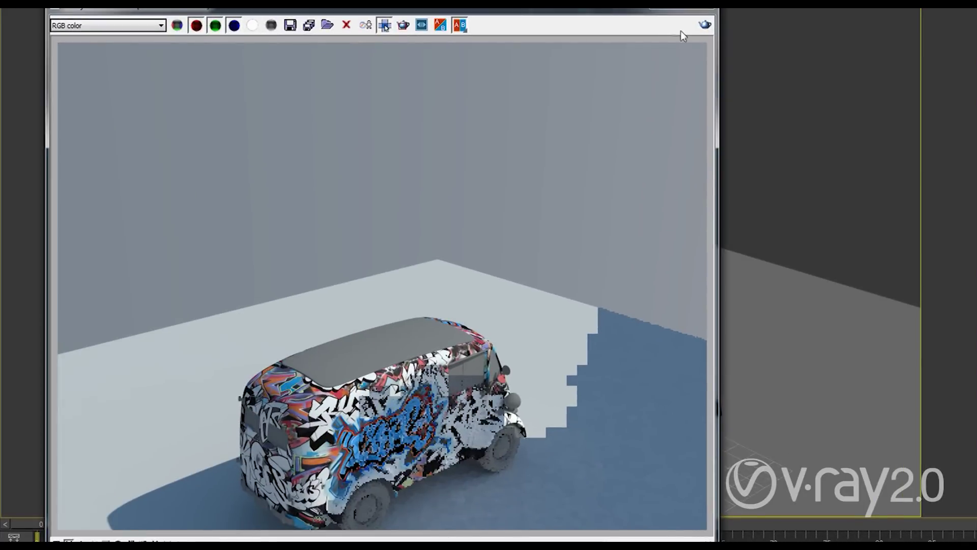
click(700, 28)
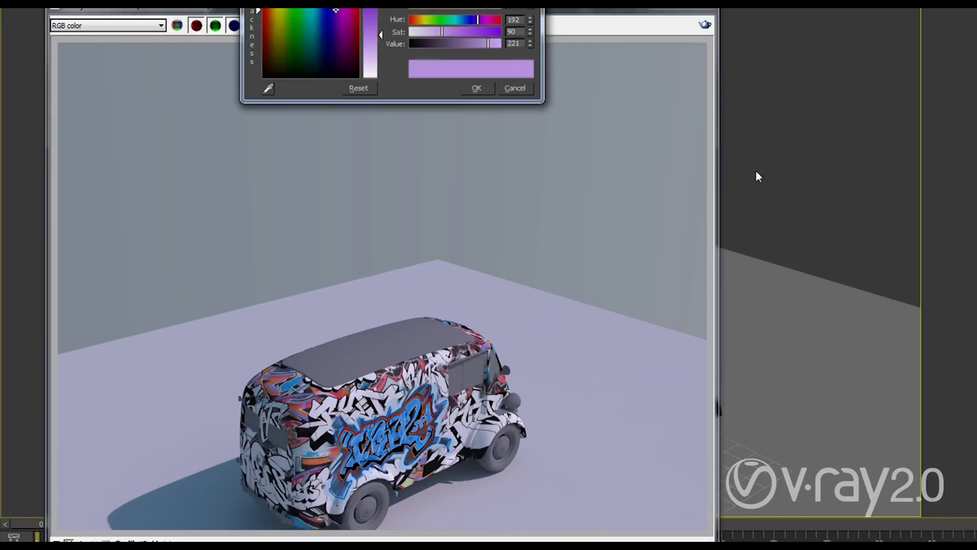
Step: Change the sun's filter colour to blue (hue 150, sat 224, value 208) and re-render
click(326, 13)
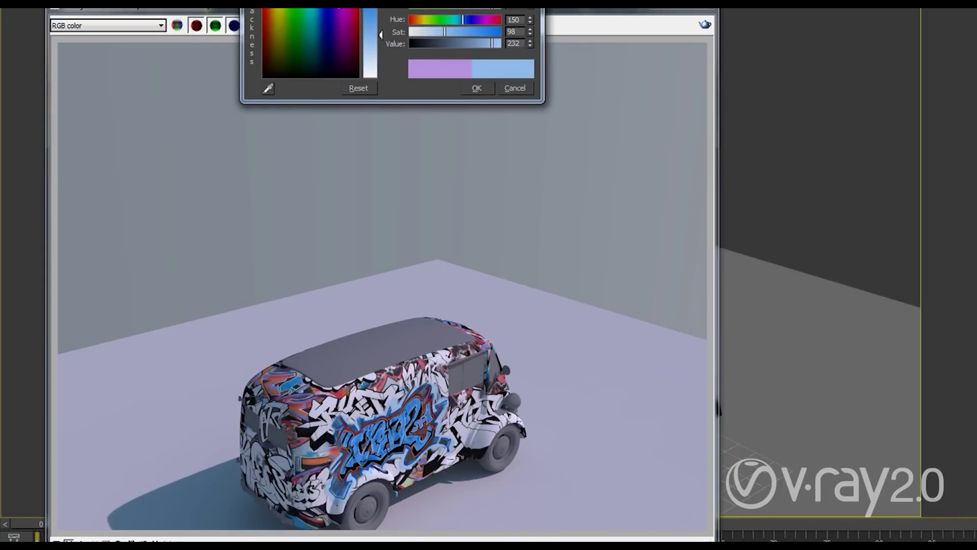
click(476, 87)
click(705, 24)
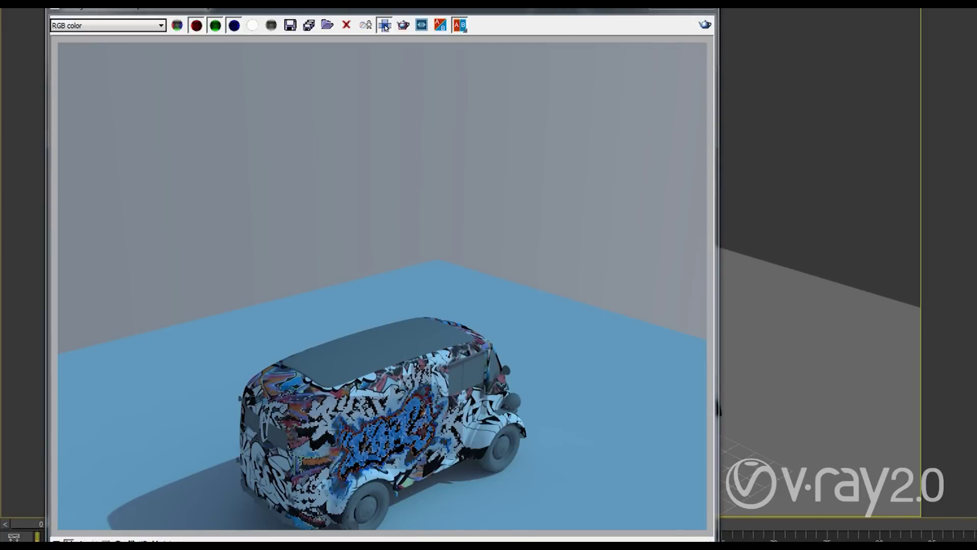
Step: Assign VRayHairMtl to an empty Material Editor slot via the 'vrayh' search and review its parameters
key(m)
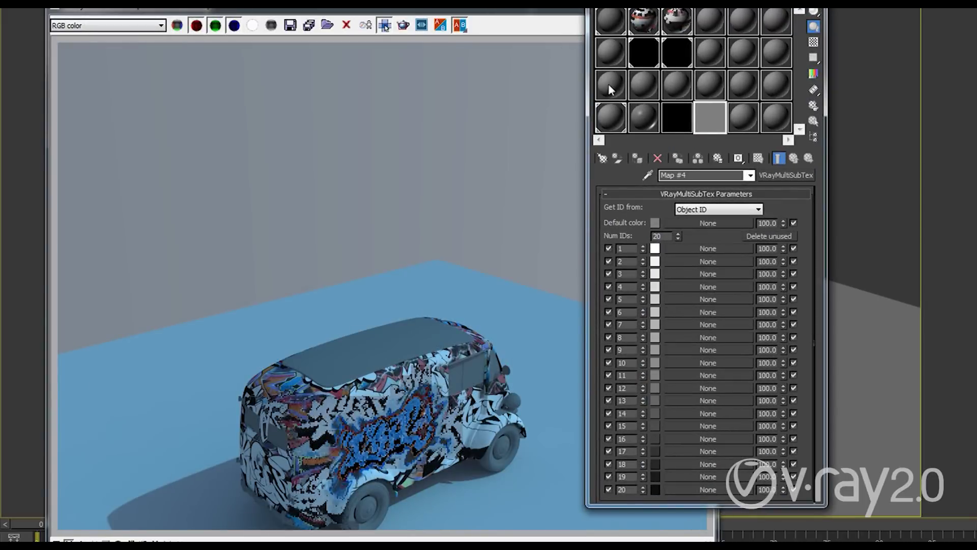
click(609, 85)
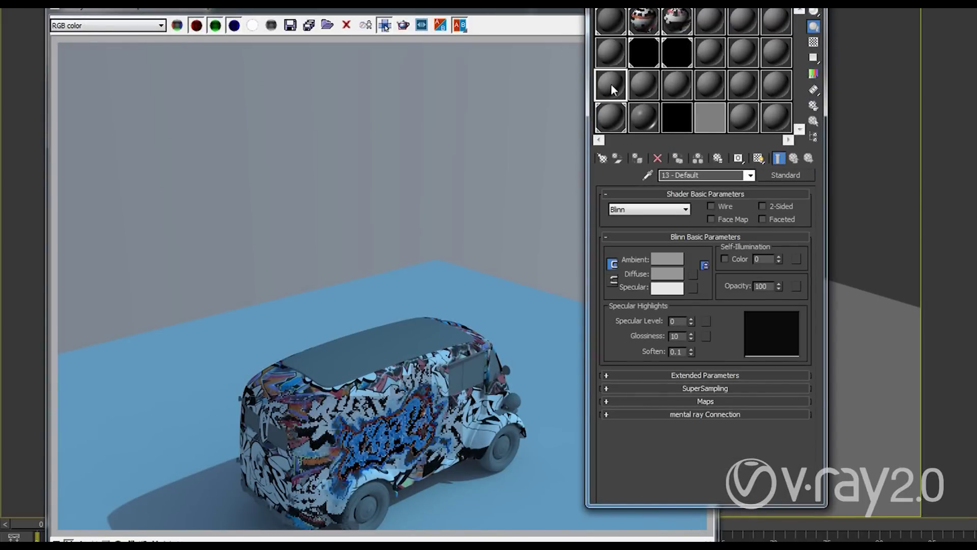
click(602, 159)
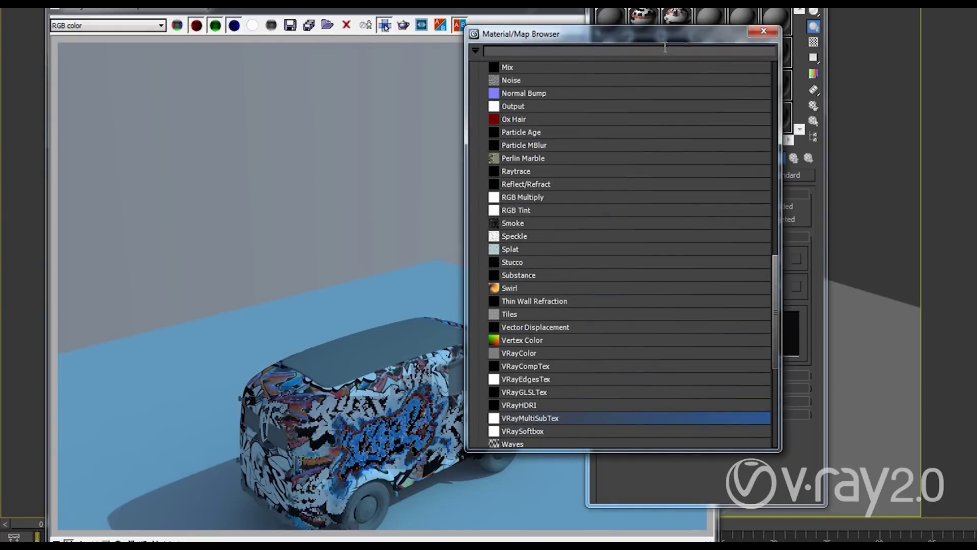
text(vr)
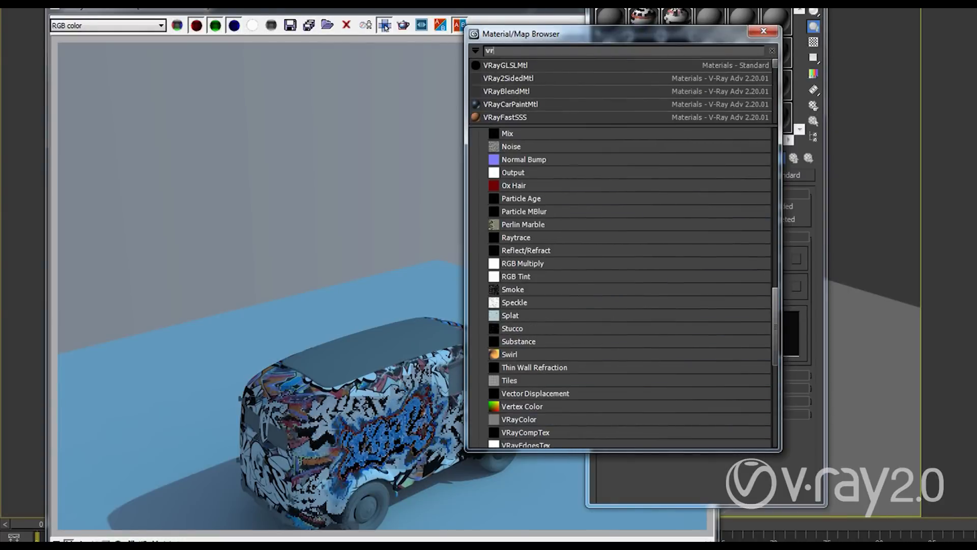
text(ayh)
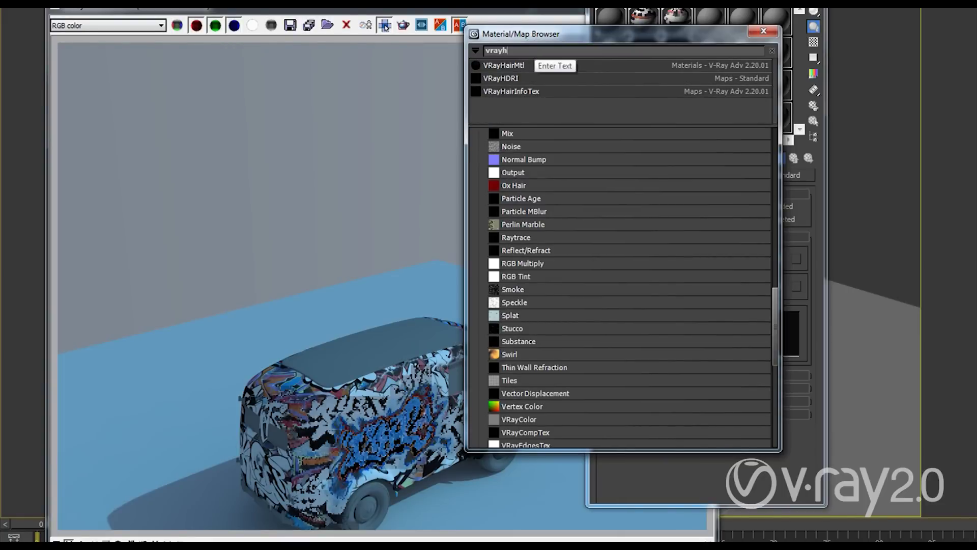
double_click(505, 62)
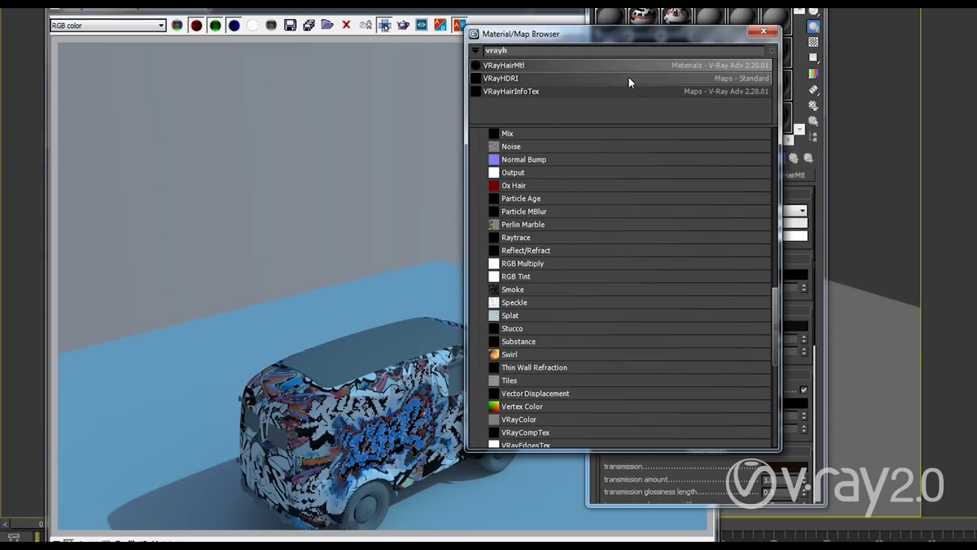
click(758, 35)
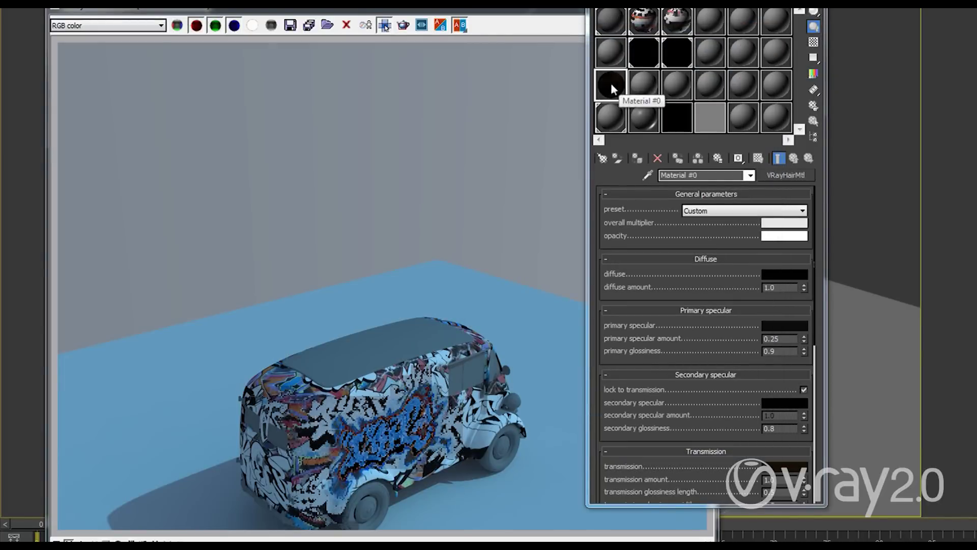
scroll(675, 336, down, 2)
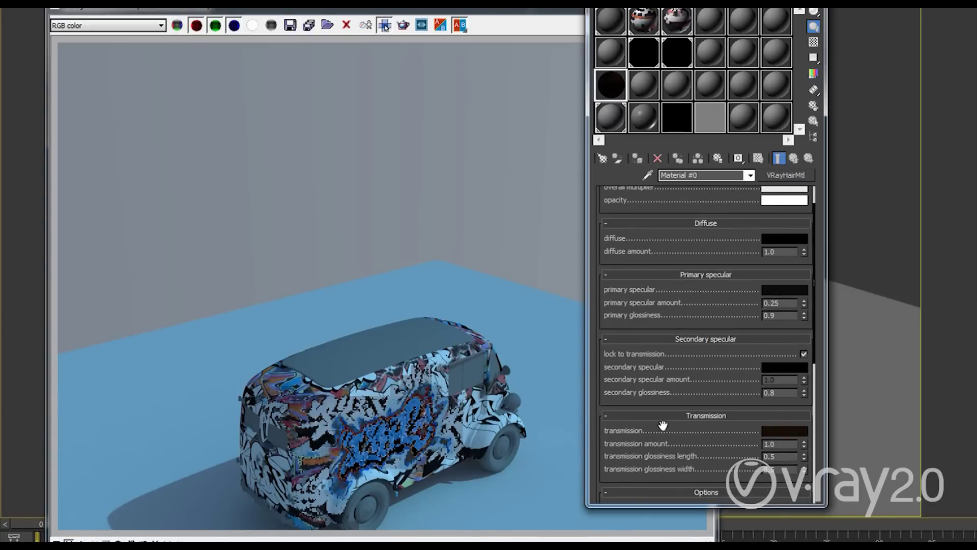
scroll(662, 425, down, 2)
scroll(666, 261, up, 2)
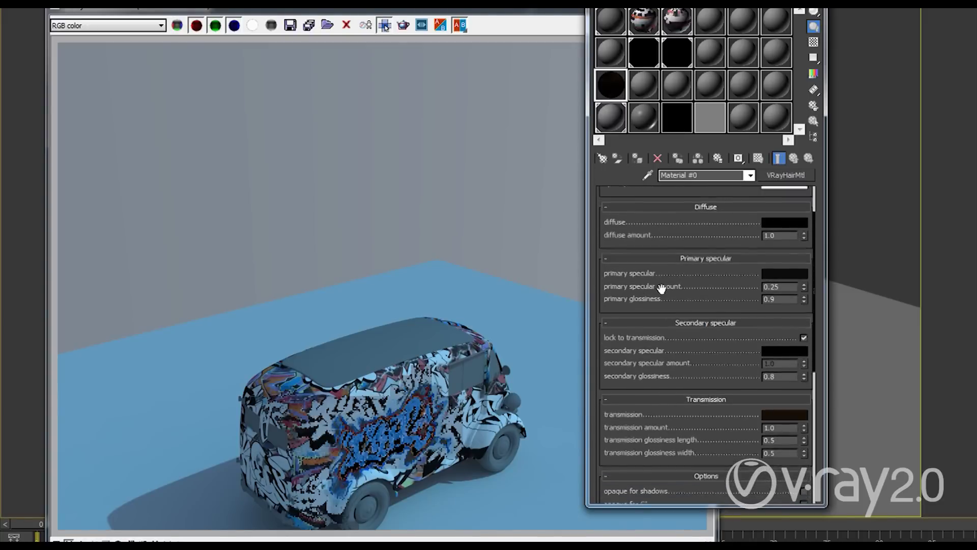
scroll(643, 206, up, 2)
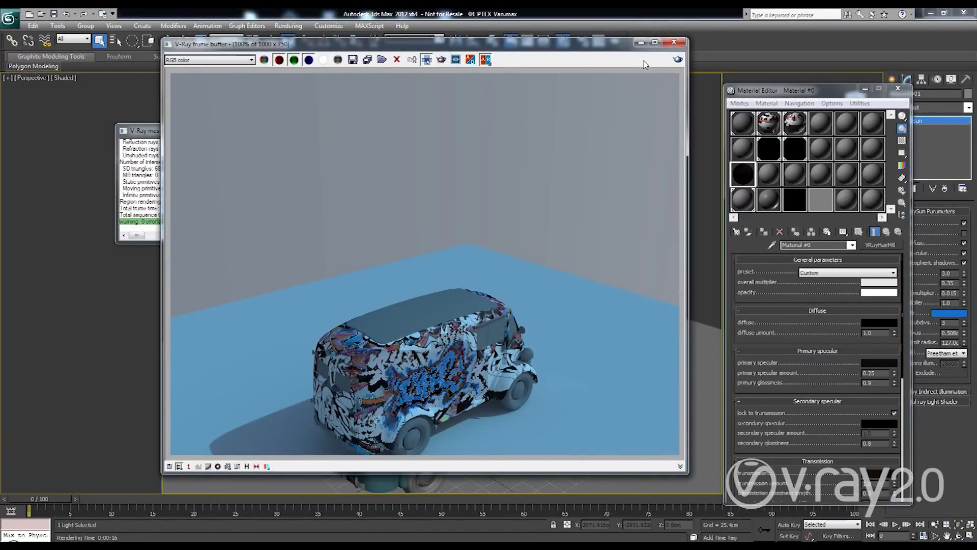
Step: Move the Material Editor far left and shift the V-Ray frame buffer right to uncover Environment and Effects
drag(810, 96, 679, 56)
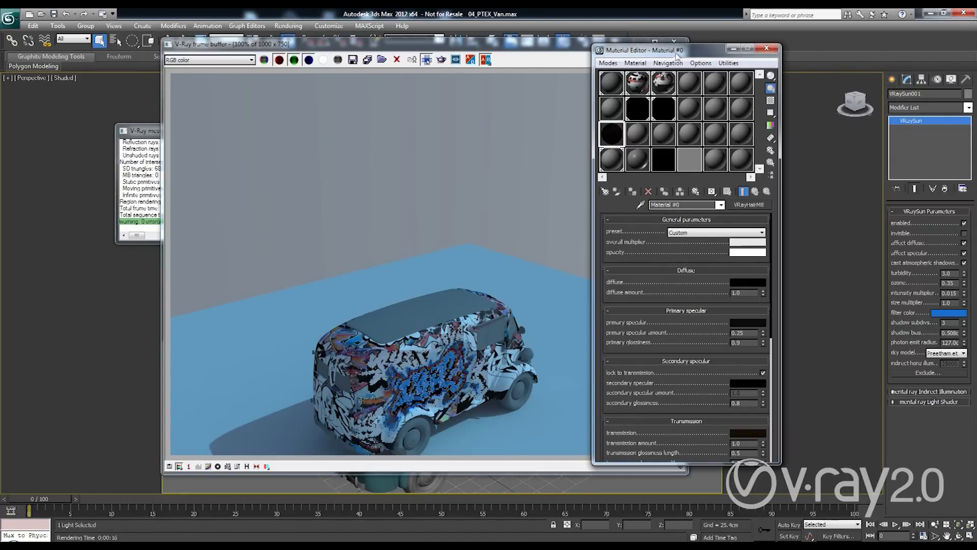
drag(677, 55, 486, 30)
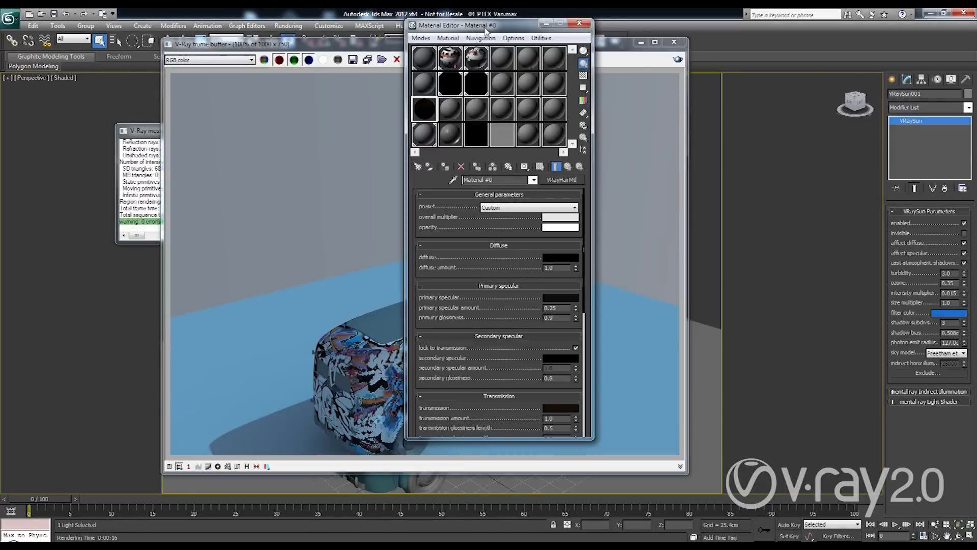
drag(486, 32, 356, 34)
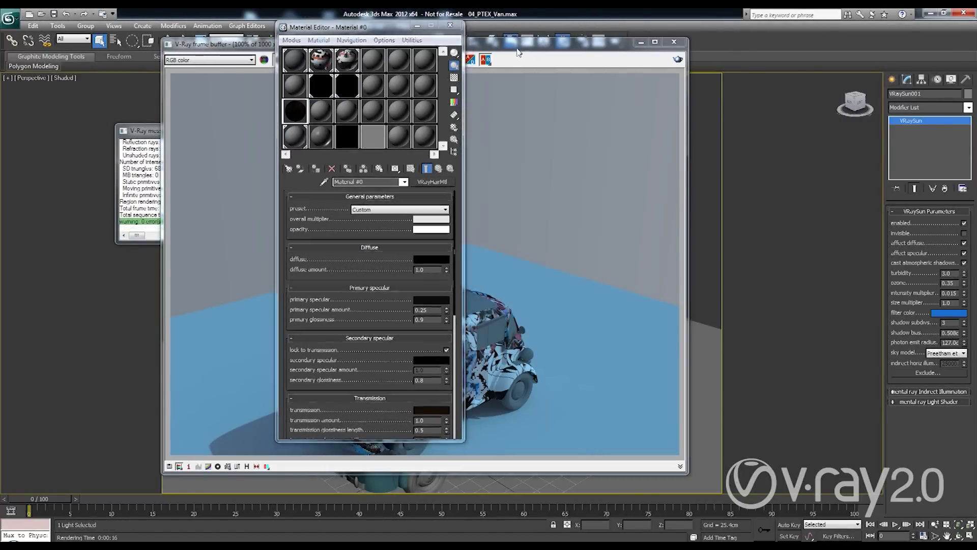
drag(519, 53, 688, 61)
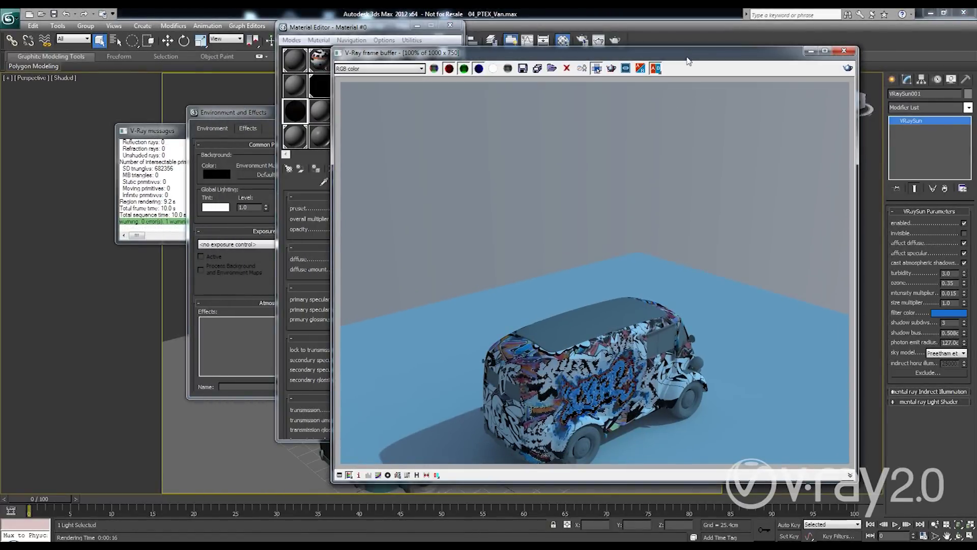
Step: Inspect the VRayFastSSS2 material in slot 20, keeping its prepass mode on Single frame
click(298, 137)
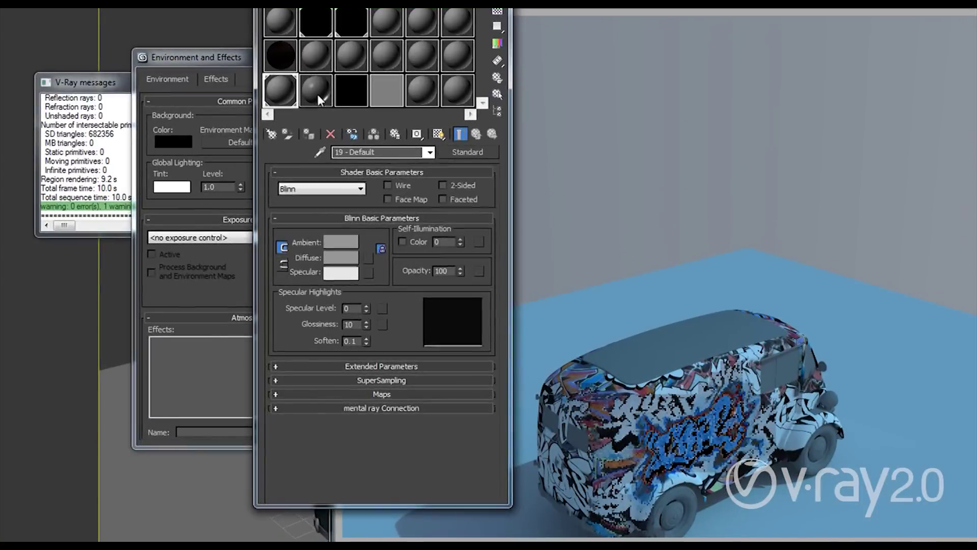
click(316, 97)
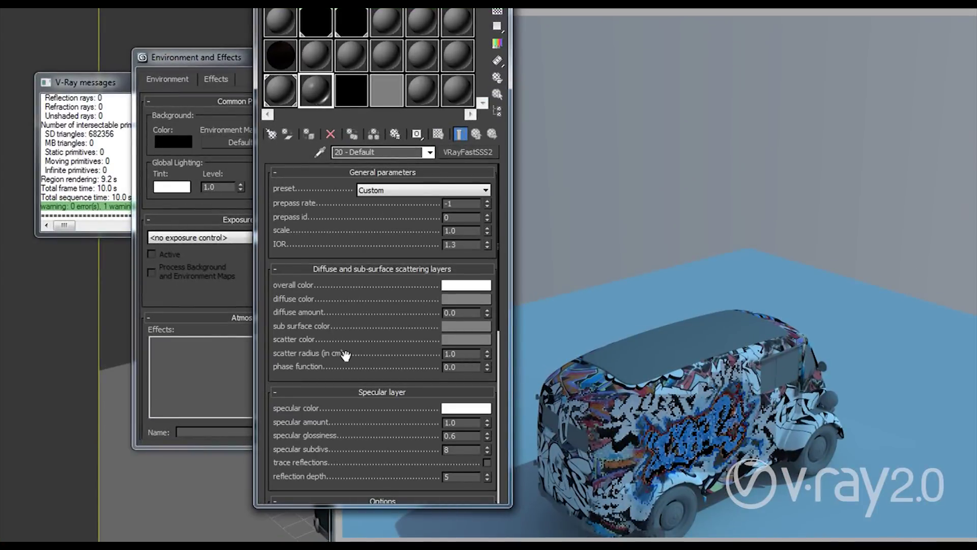
scroll(392, 373, down, 4)
scroll(389, 452, down, 3)
click(378, 439)
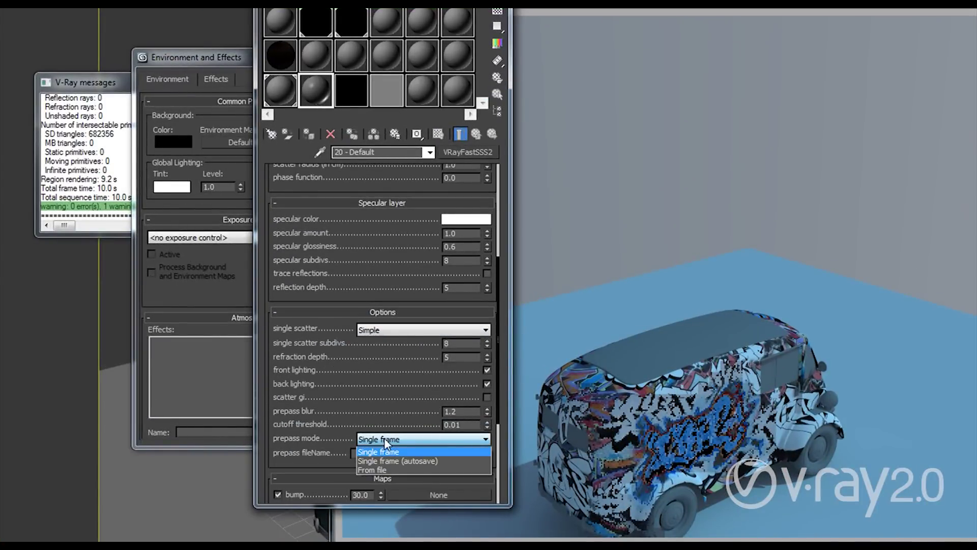
click(383, 395)
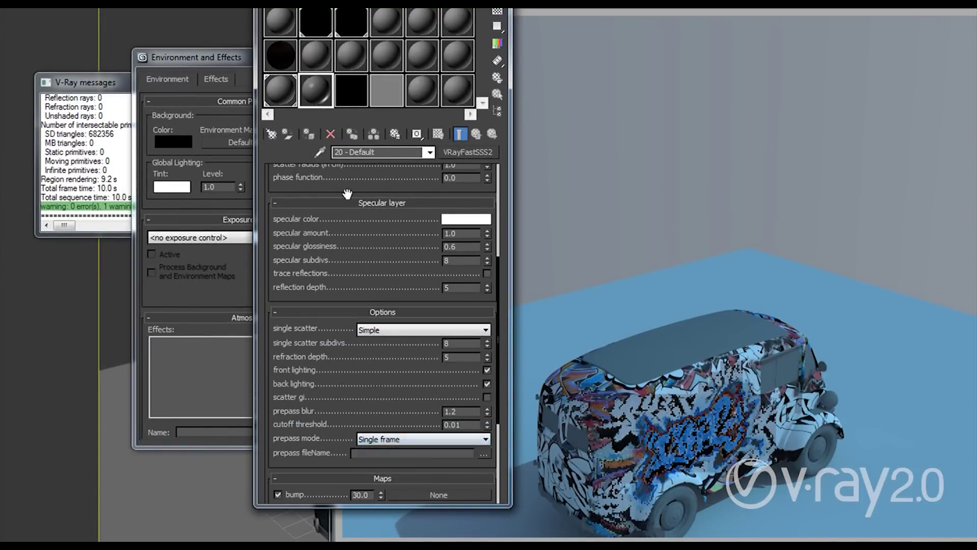
Step: View the VRayHDRI and VRayMultiSubTex samples, then close the Material Editor to reveal Environment and Effects
click(351, 91)
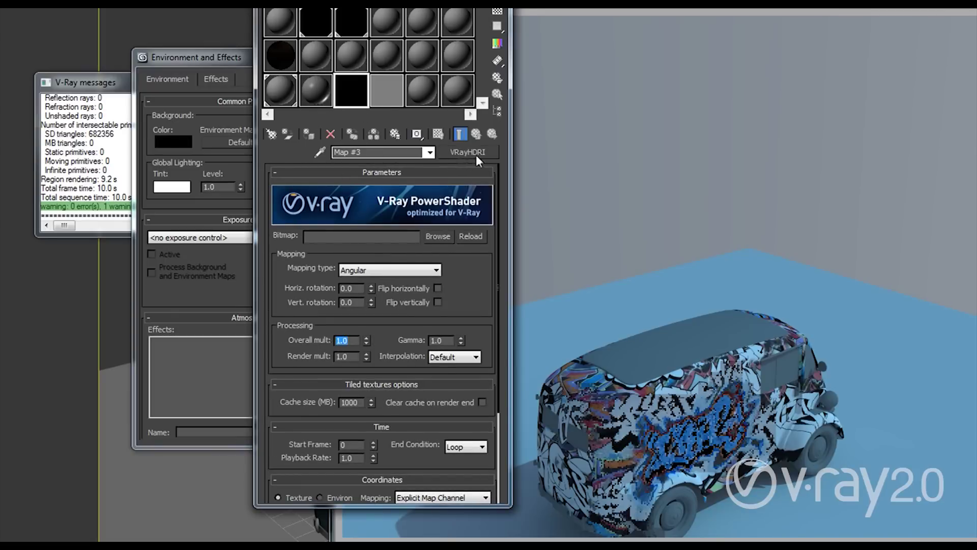
click(391, 94)
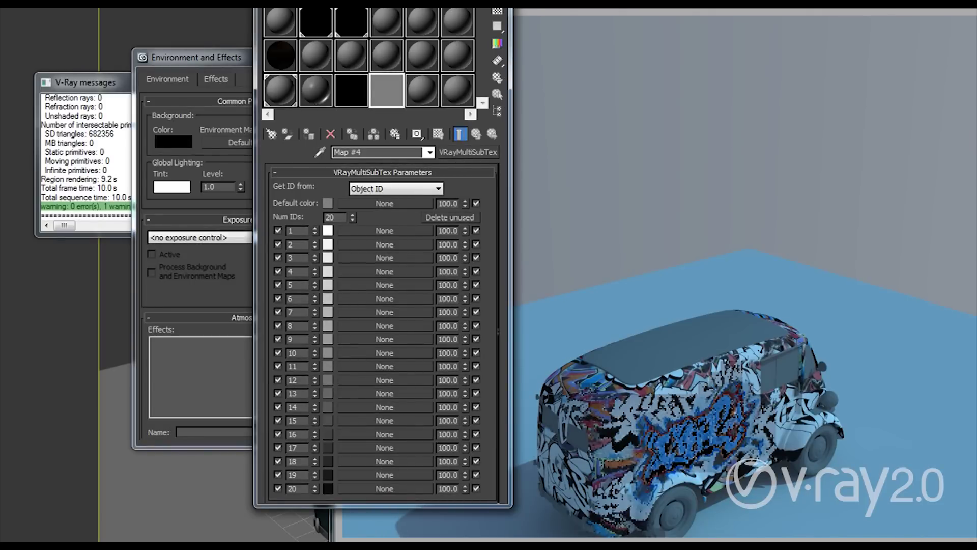
key(m)
click(253, 55)
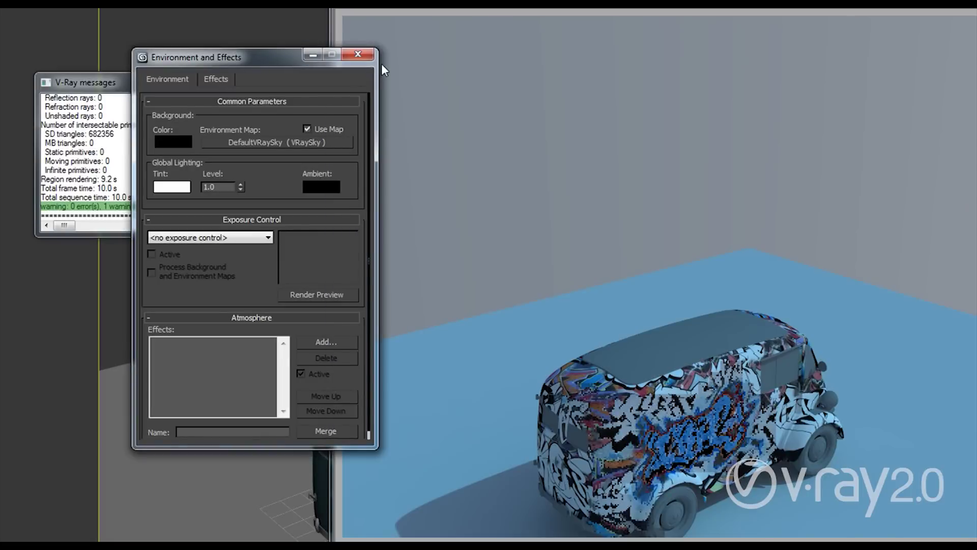